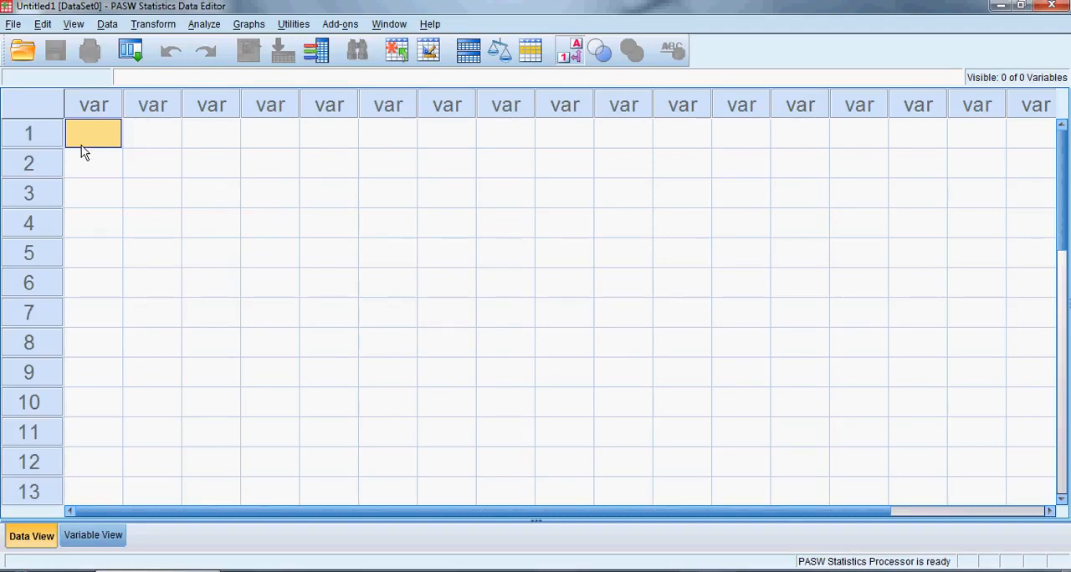
# Examine how the empty data grid is organised into case rows and variable columns
pyautogui.click(38, 133)
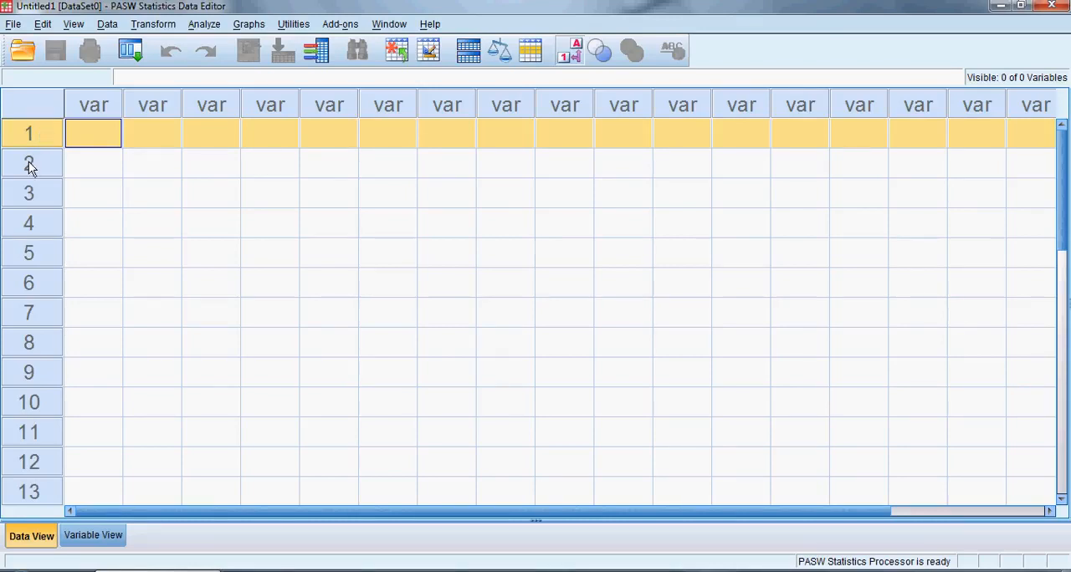
pyautogui.click(28, 164)
pyautogui.click(27, 197)
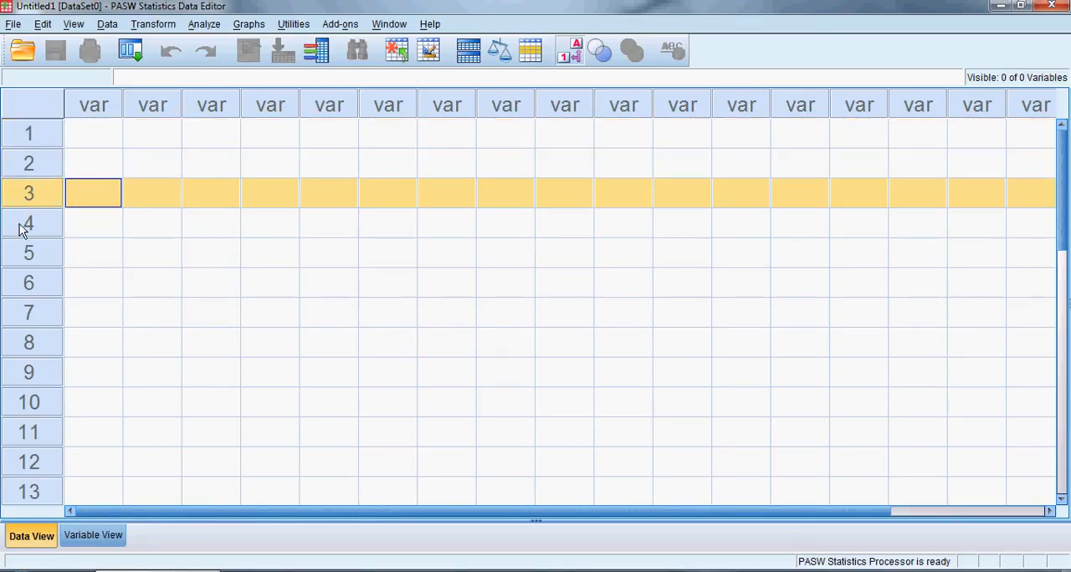
pyautogui.click(19, 226)
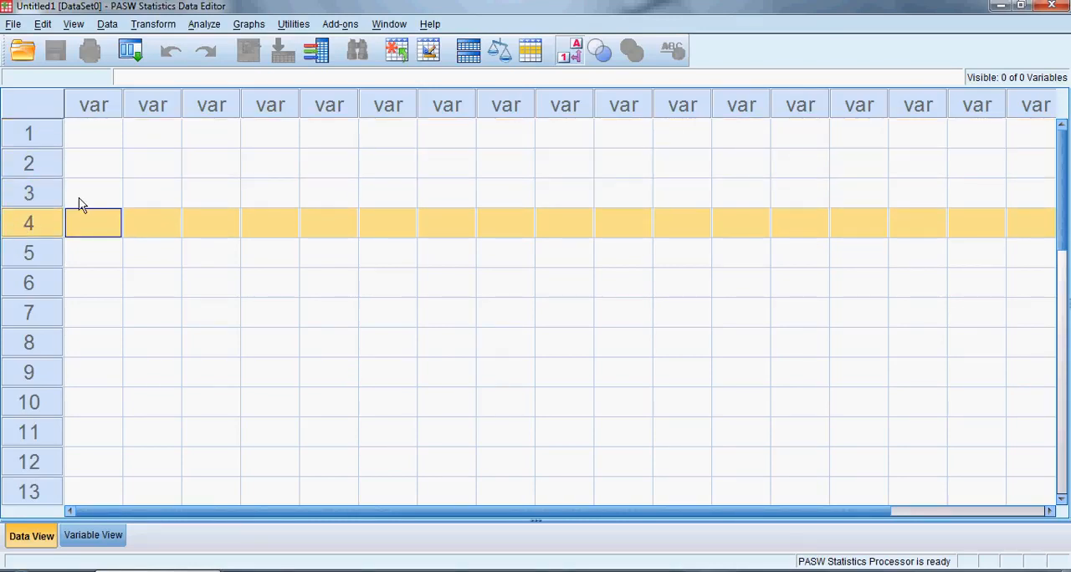
pyautogui.click(92, 107)
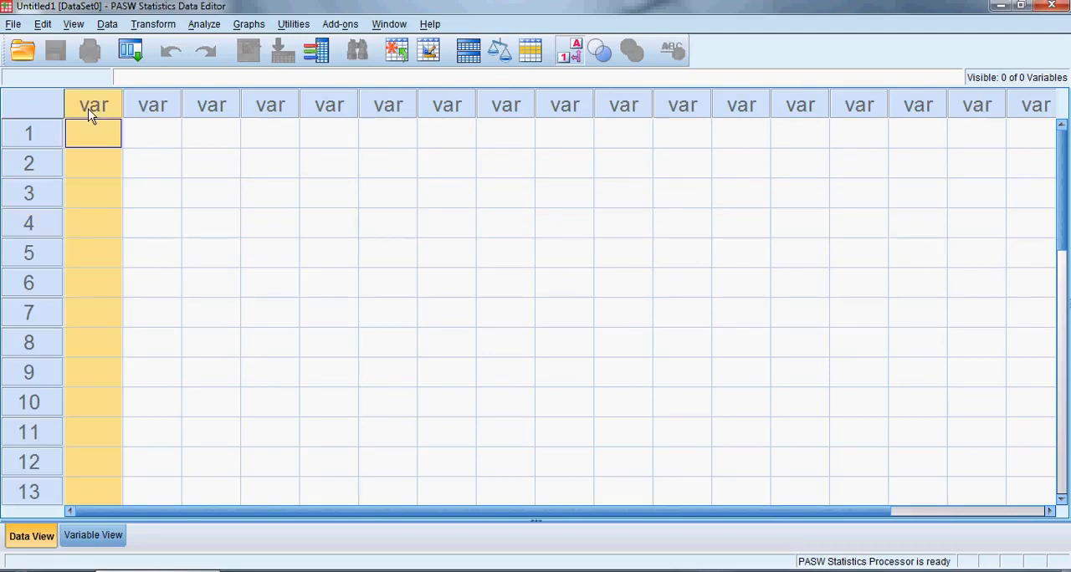
pyautogui.click(139, 114)
pyautogui.click(208, 114)
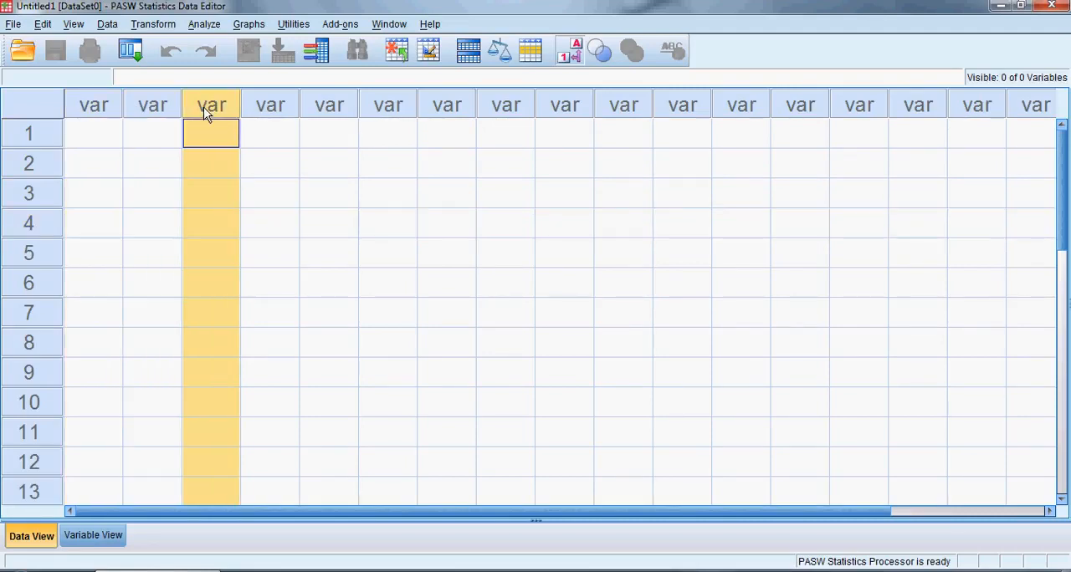
pyautogui.click(27, 142)
pyautogui.click(29, 163)
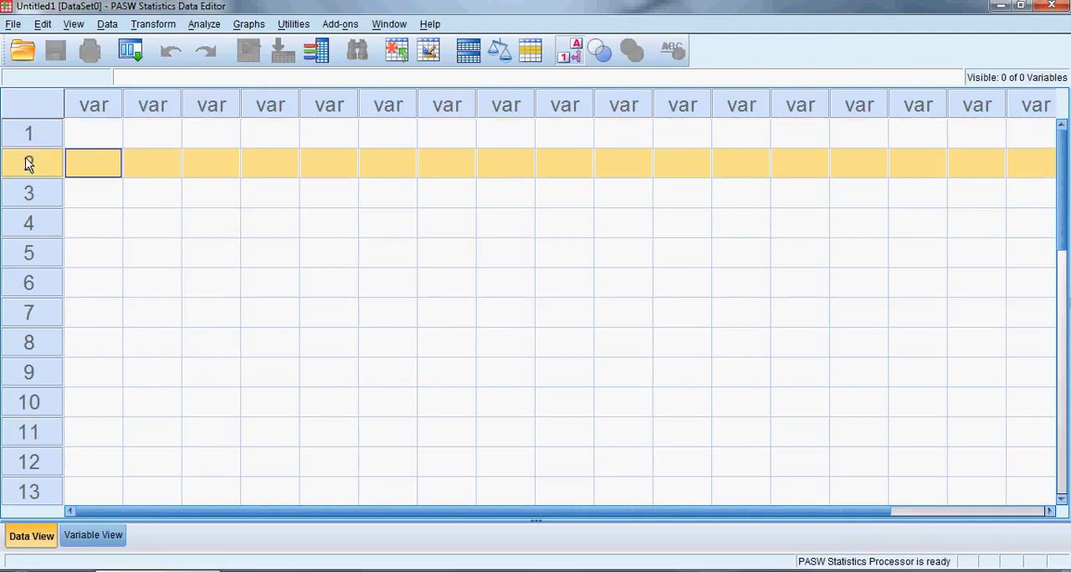
# Enter the values 1, 2 and 3 in the first three rows of the first column
pyautogui.click(103, 138)
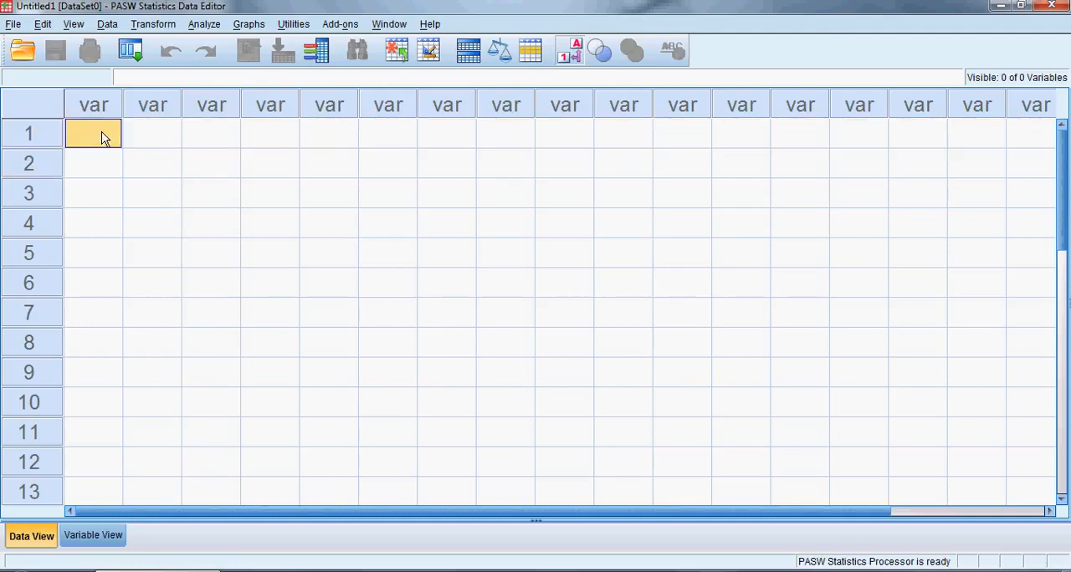
pyautogui.write('1')
pyautogui.press('Return')
pyautogui.write('2')
pyautogui.press('Return')
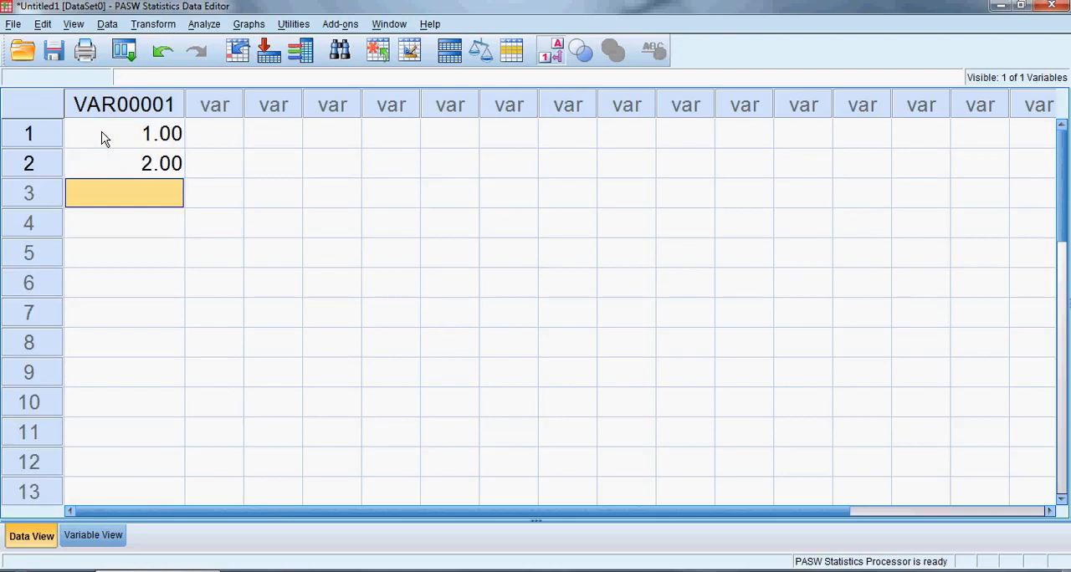
pyautogui.write('3')
pyautogui.press('Return')
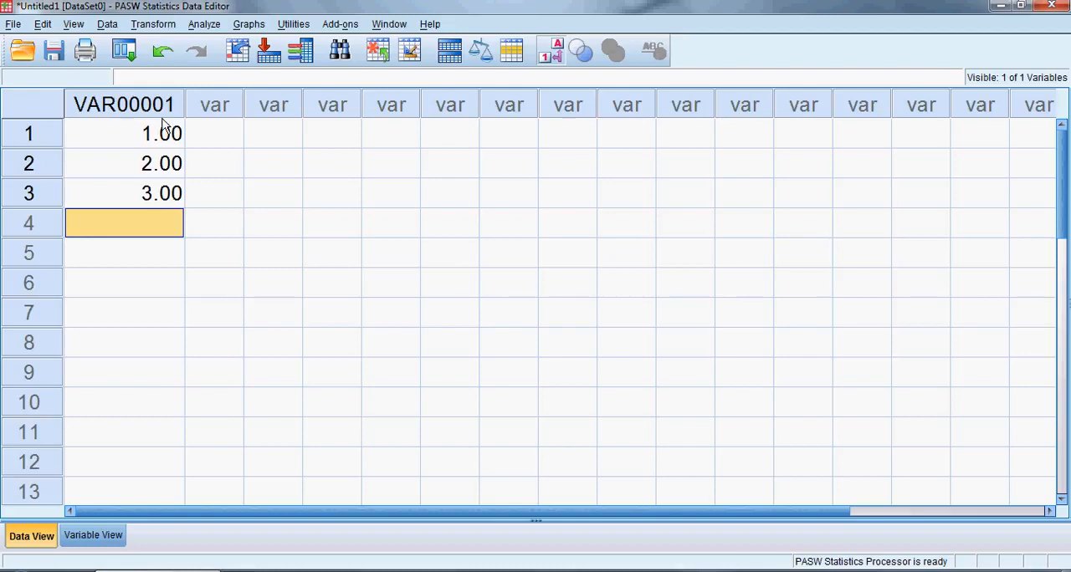
# Enter the value 4 in the first row of the second column
pyautogui.click(217, 134)
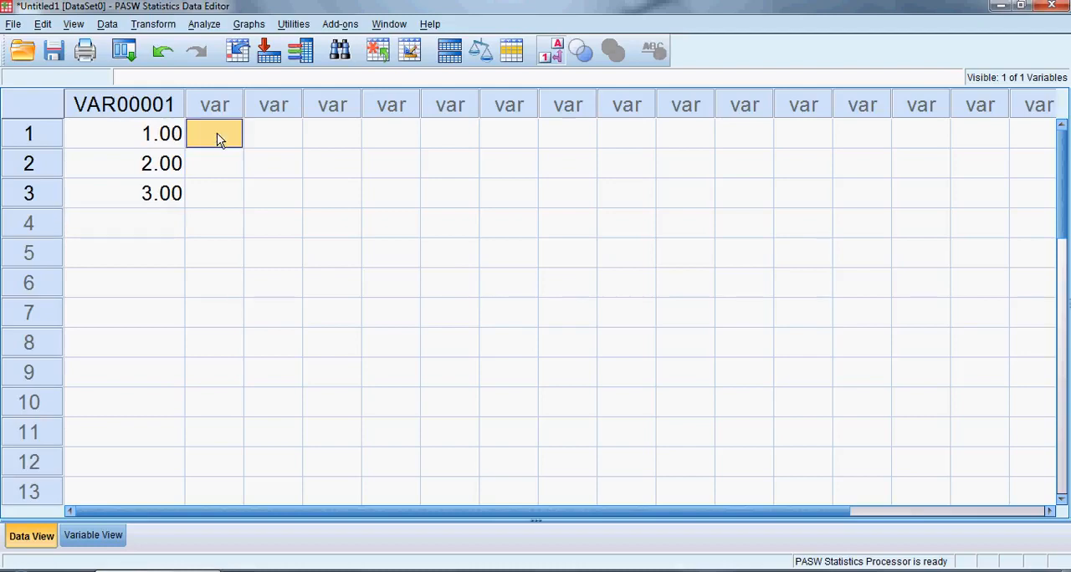
pyautogui.write('4')
pyautogui.press('Return')
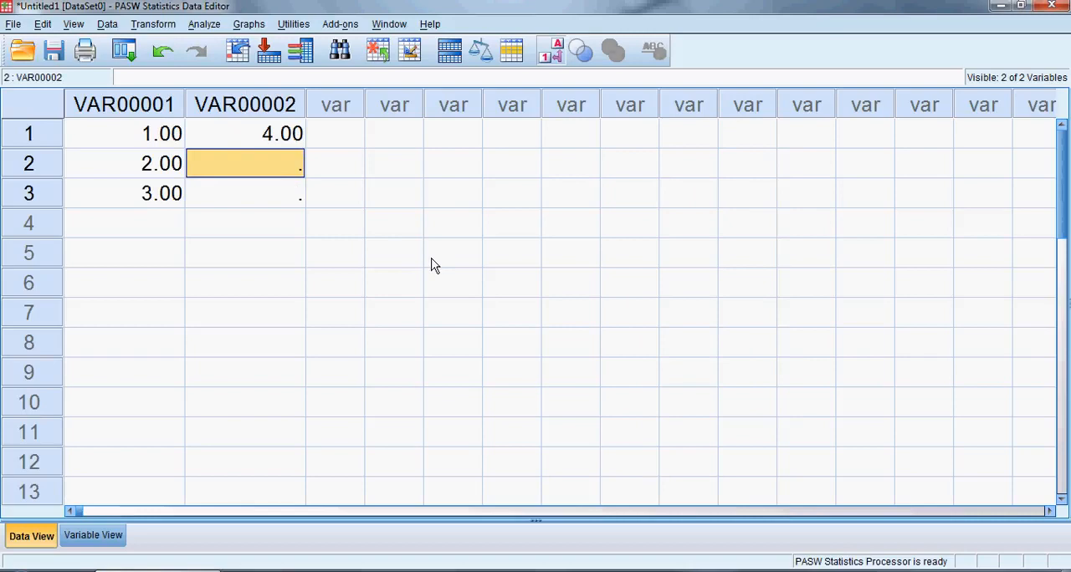
# Examine the data columns and compare them with the variable rows and property columns in Variable View
pyautogui.click(343, 105)
pyautogui.click(390, 107)
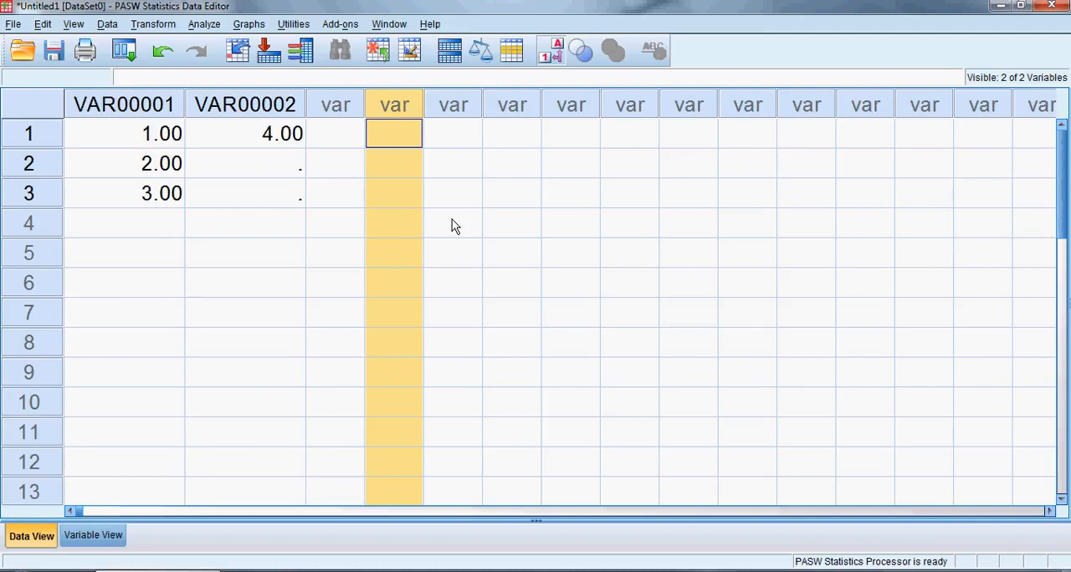
pyautogui.click(166, 107)
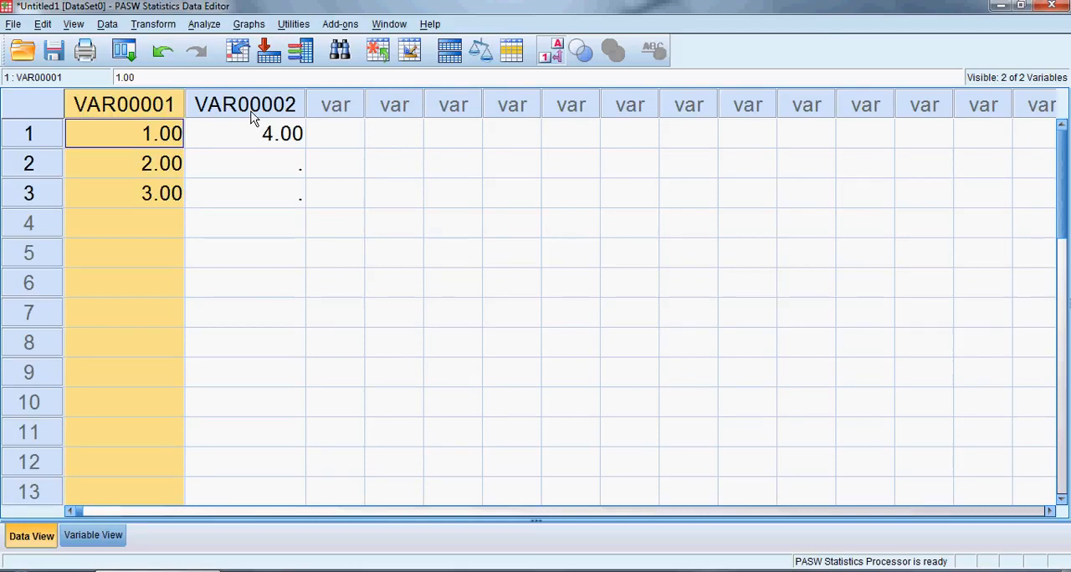
pyautogui.click(90, 537)
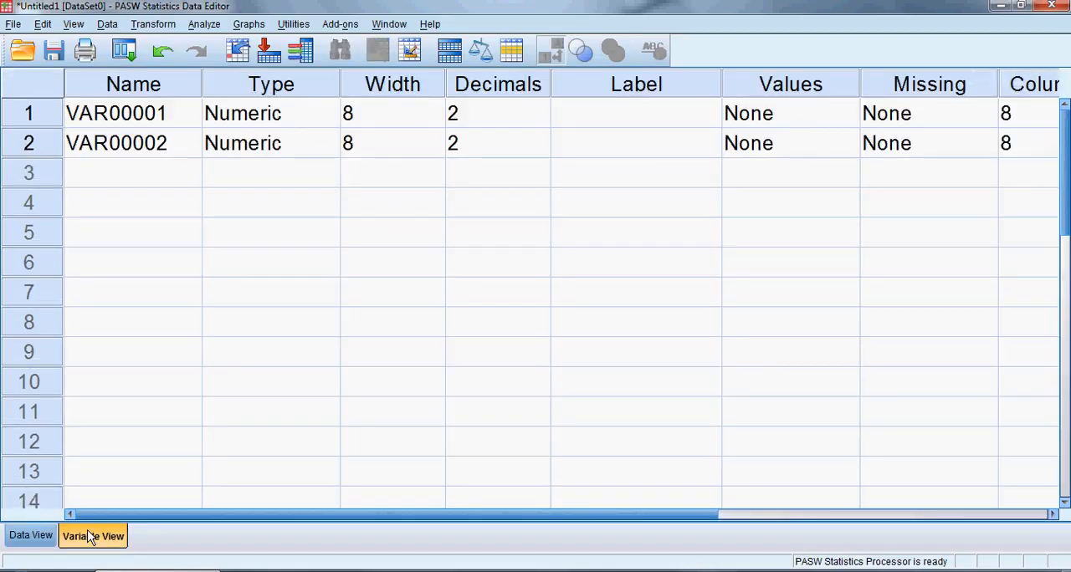
pyautogui.click(40, 119)
pyautogui.click(38, 147)
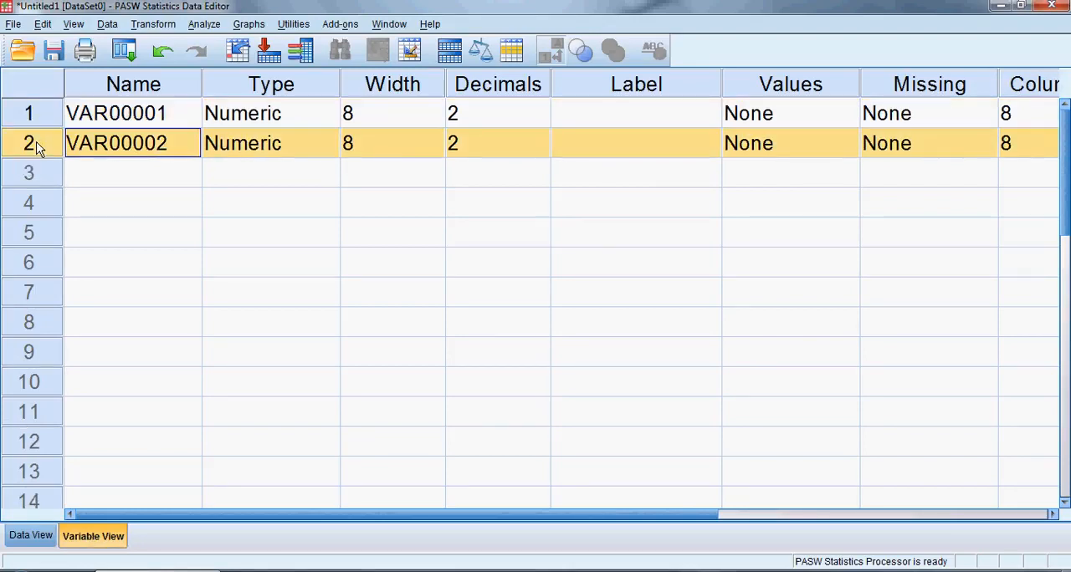
pyautogui.click(115, 87)
pyautogui.click(211, 84)
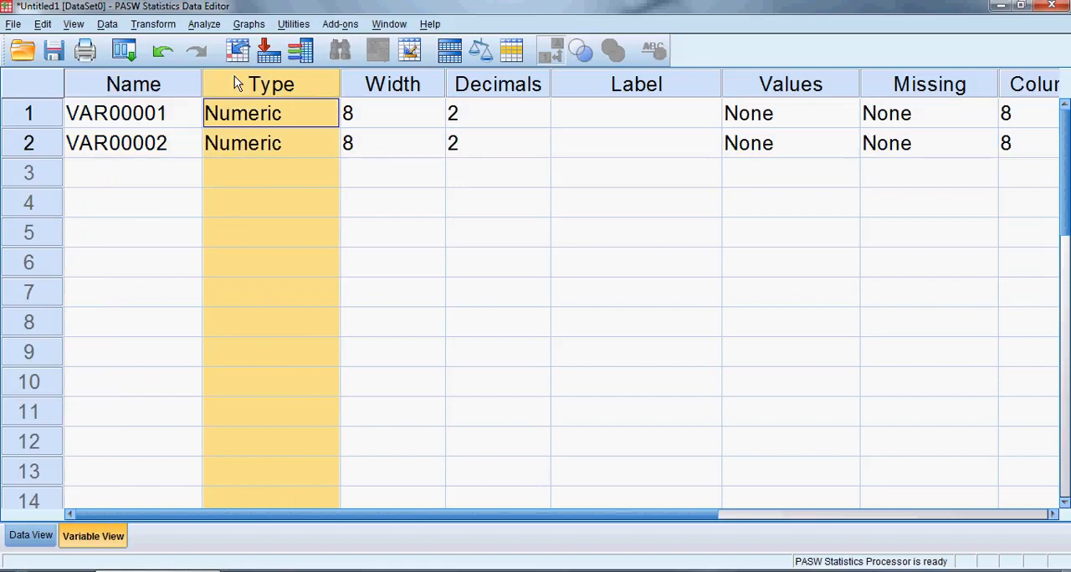
# Delete the second variable, VAR00002, from the variable list
pyautogui.click(39, 151)
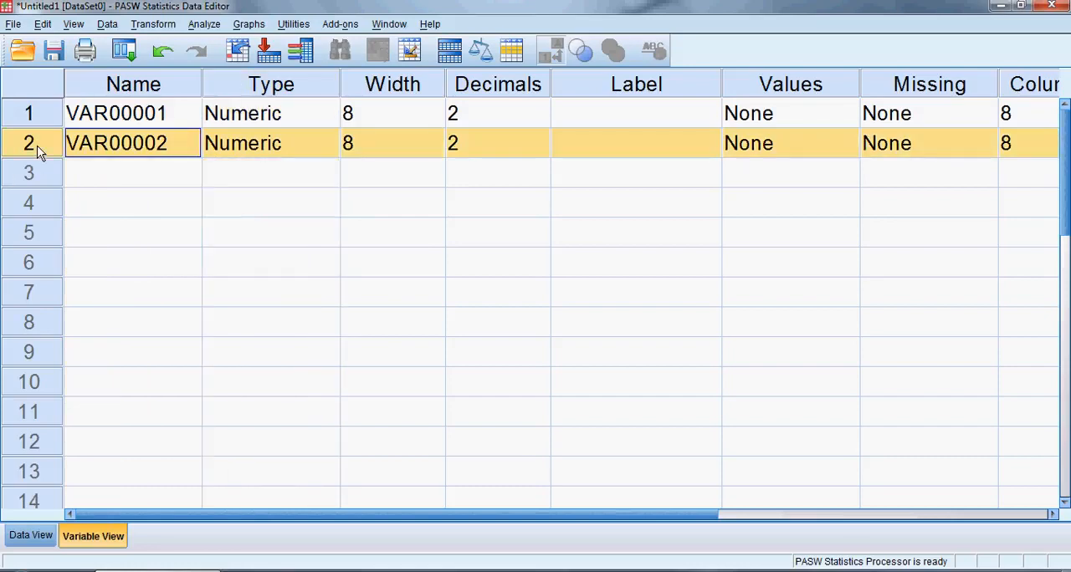
pyautogui.press('Delete')
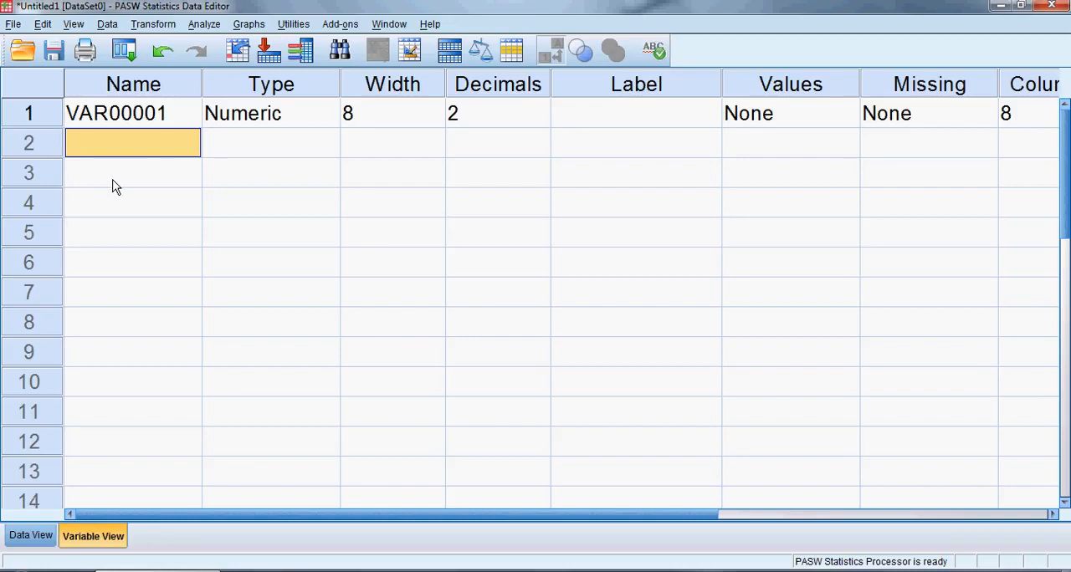
# Try to rename the variable VAR00001 as "Having a space"
pyautogui.click(149, 90)
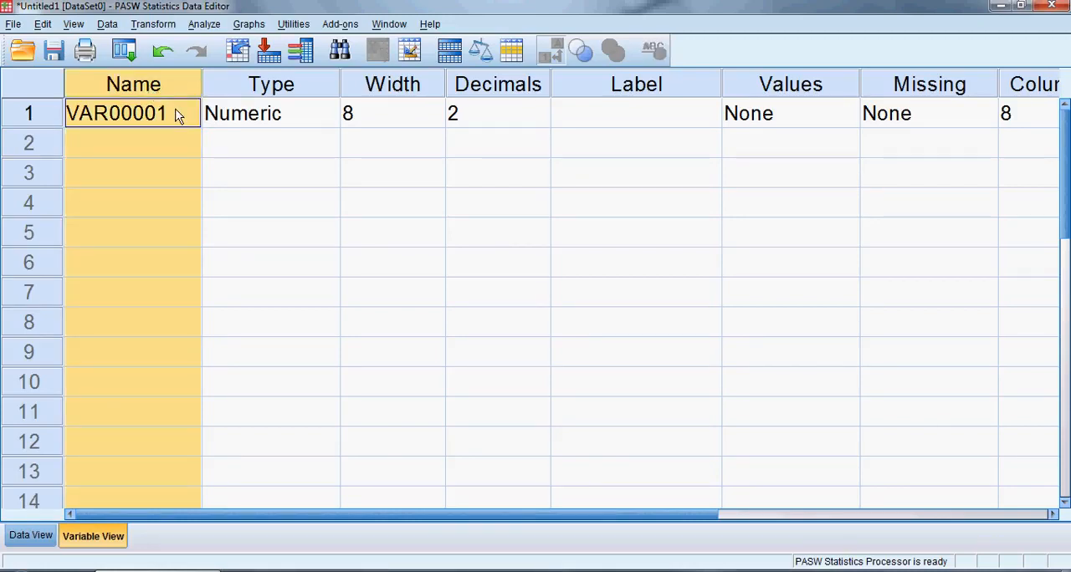
pyautogui.click(175, 116)
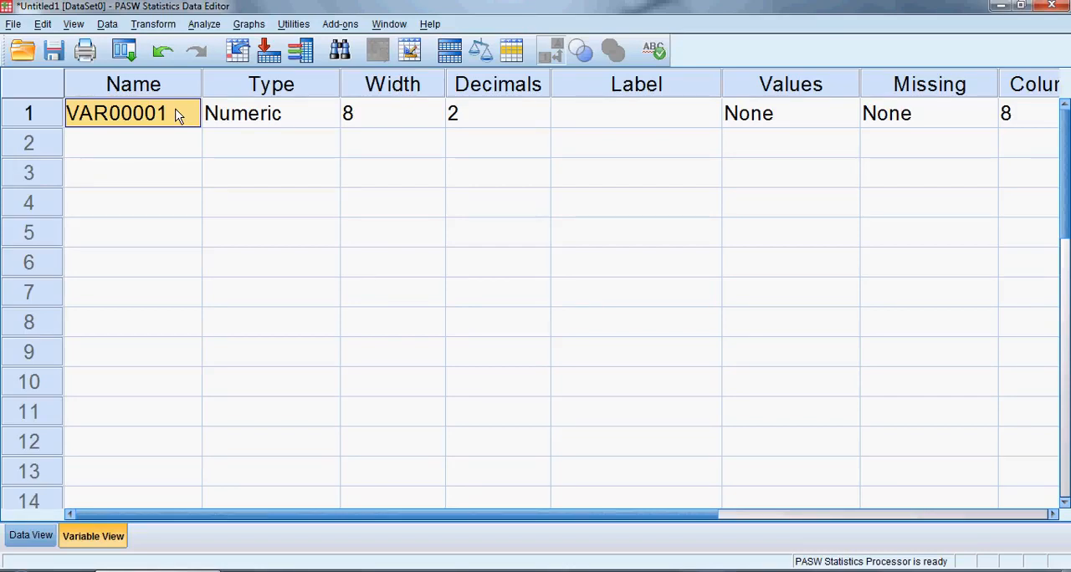
pyautogui.doubleClick(174, 116)
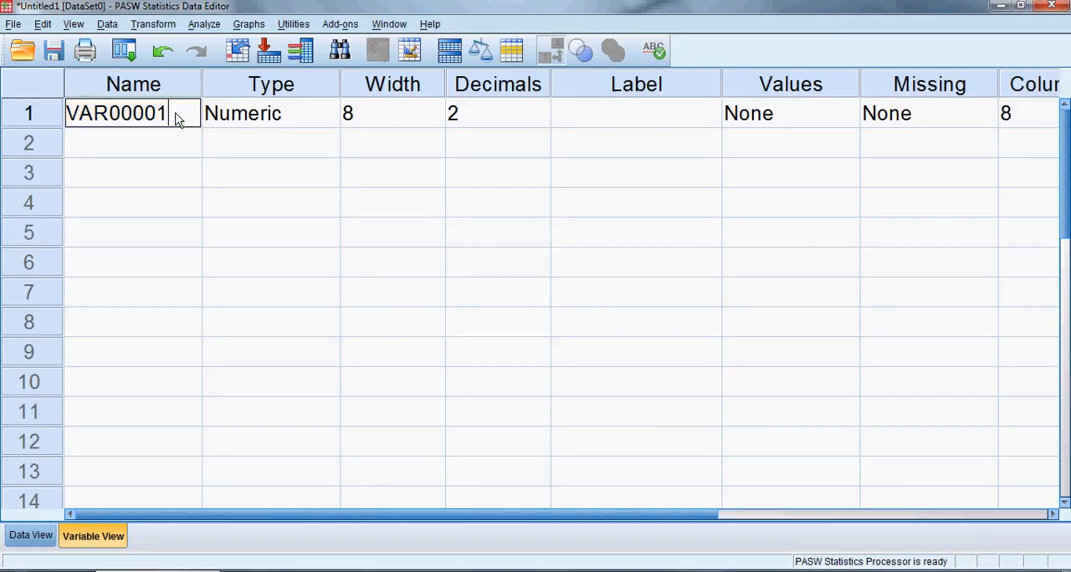
pyautogui.moveTo(173, 112); pyautogui.dragTo(67, 118)
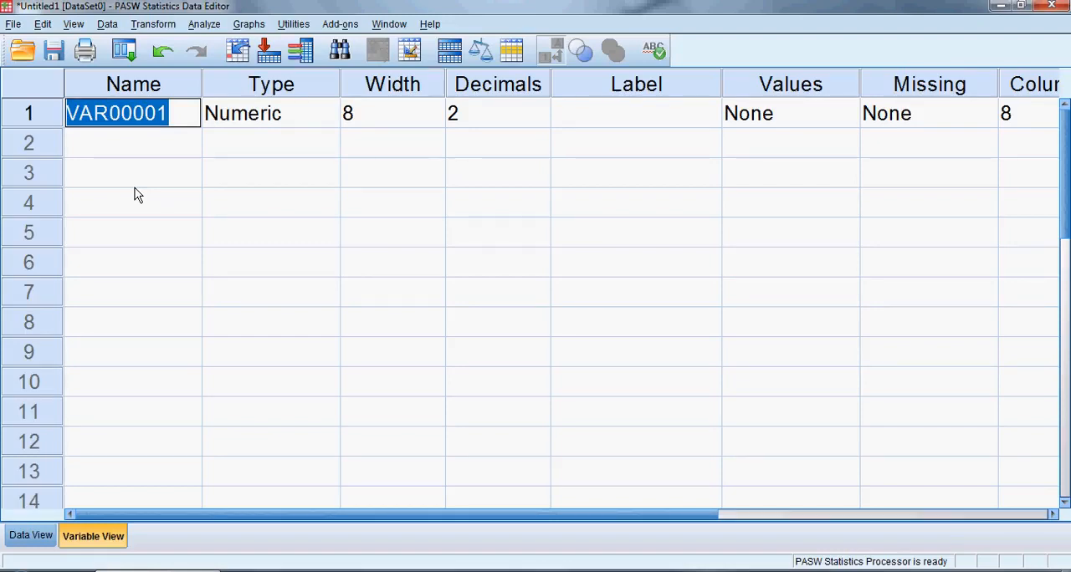
pyautogui.write('Have')
pyautogui.press('BackSpace')
pyautogui.write('ing a s')
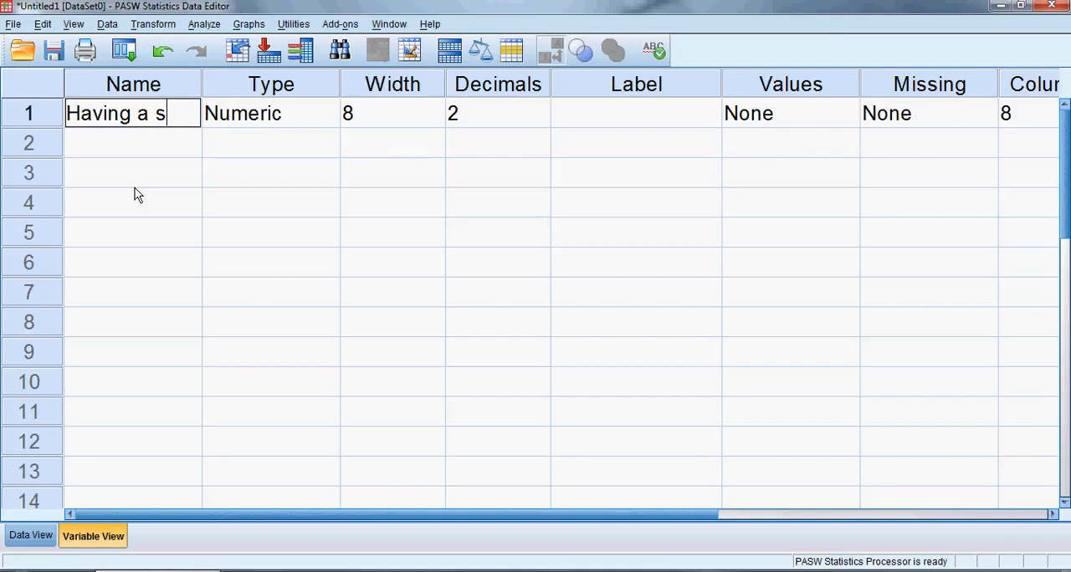
pyautogui.write('pace')
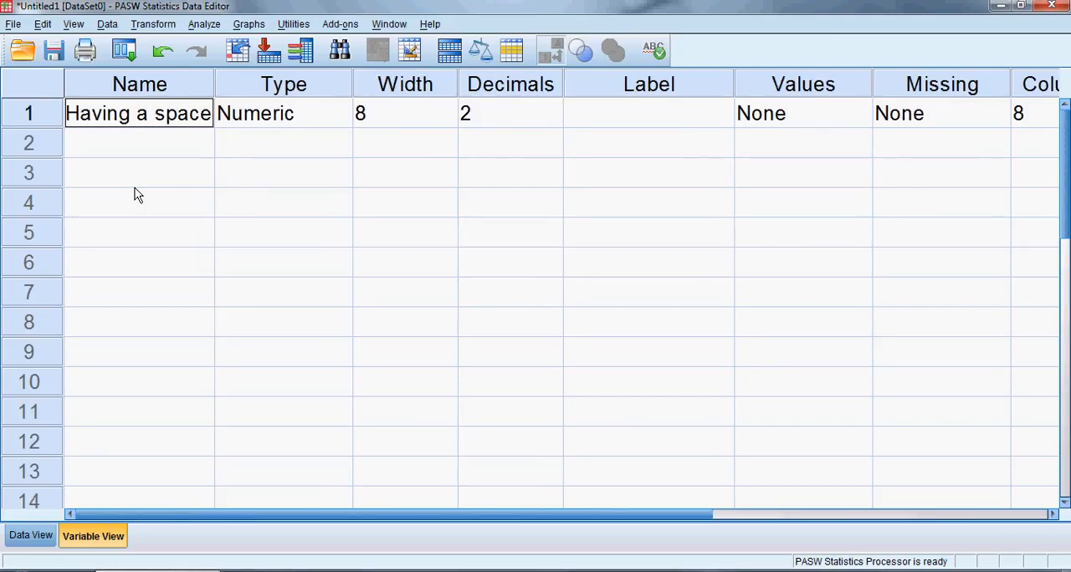
pyautogui.press('Return')
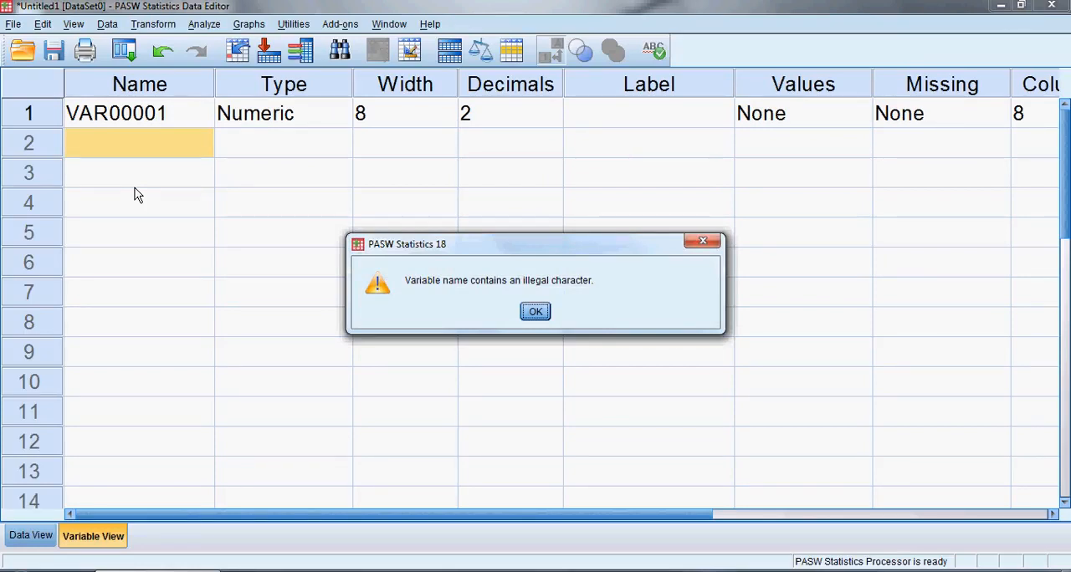
pyautogui.press('Return')
# Rename the first variable as Random_Name and widen the Name column to fit it
pyautogui.press('Up')
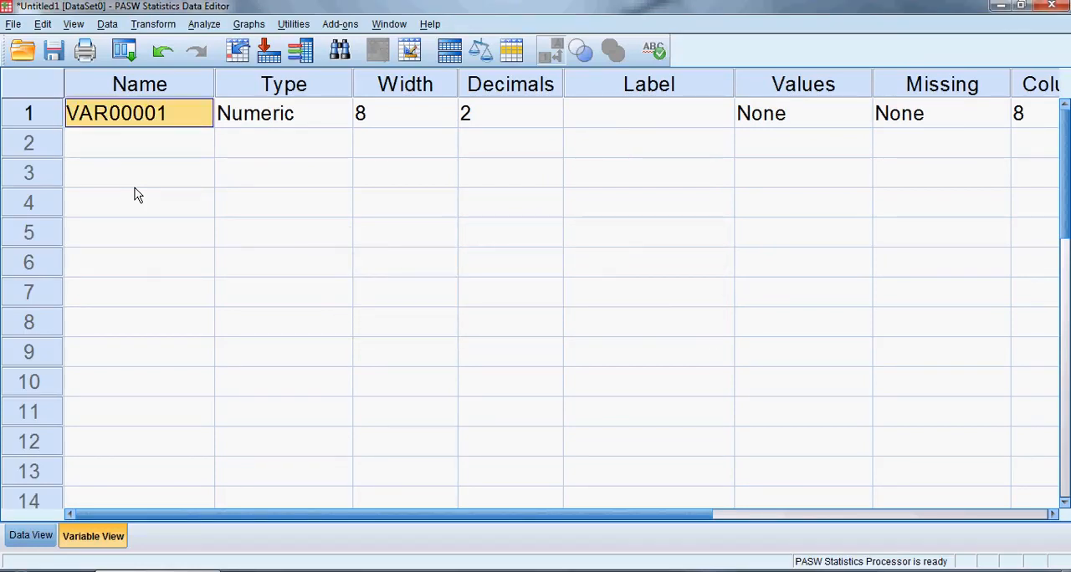
pyautogui.write('Random')
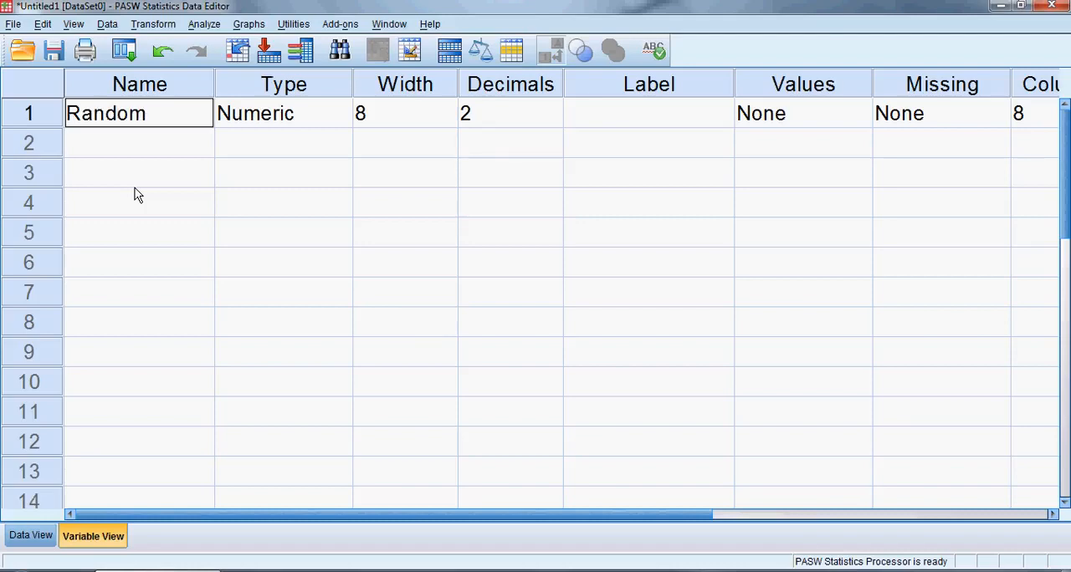
pyautogui.write('_Name')
pyautogui.press('Return')
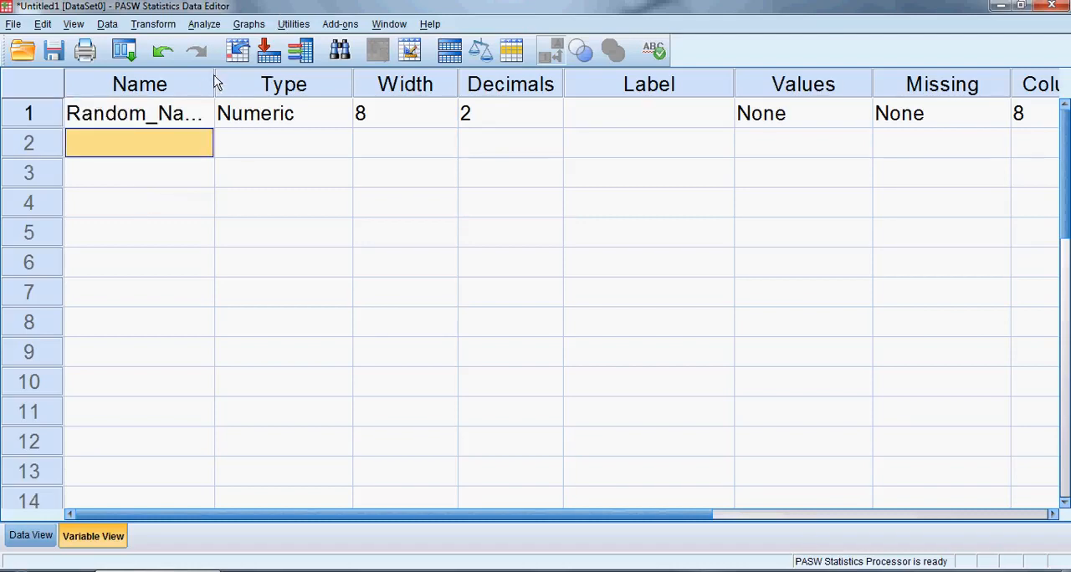
pyautogui.moveTo(215, 82); pyautogui.dragTo(243, 87)
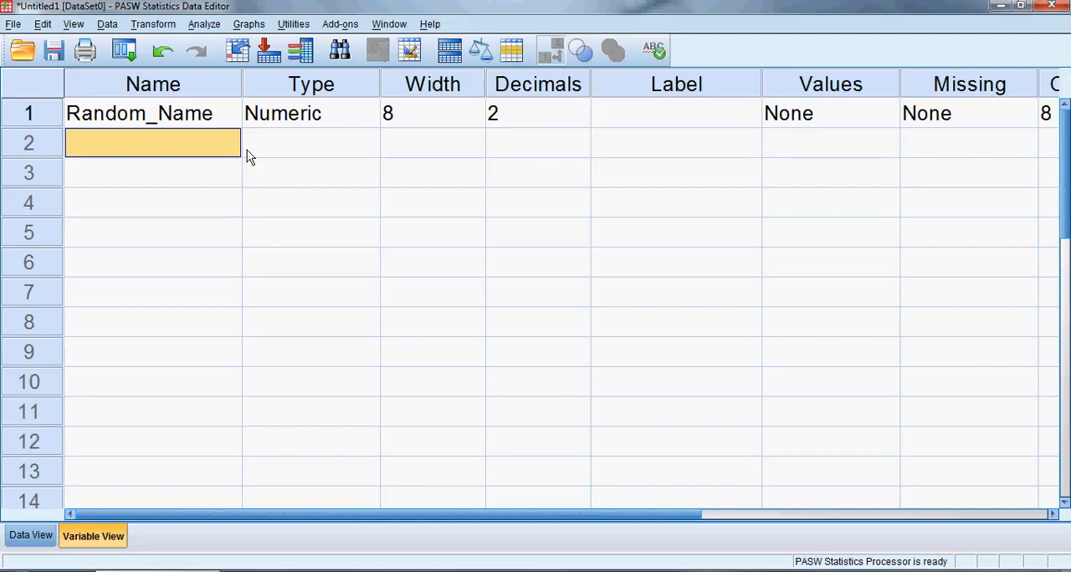
# Give the Random_Name variable the label "Anything you want!"
pyautogui.click(649, 120)
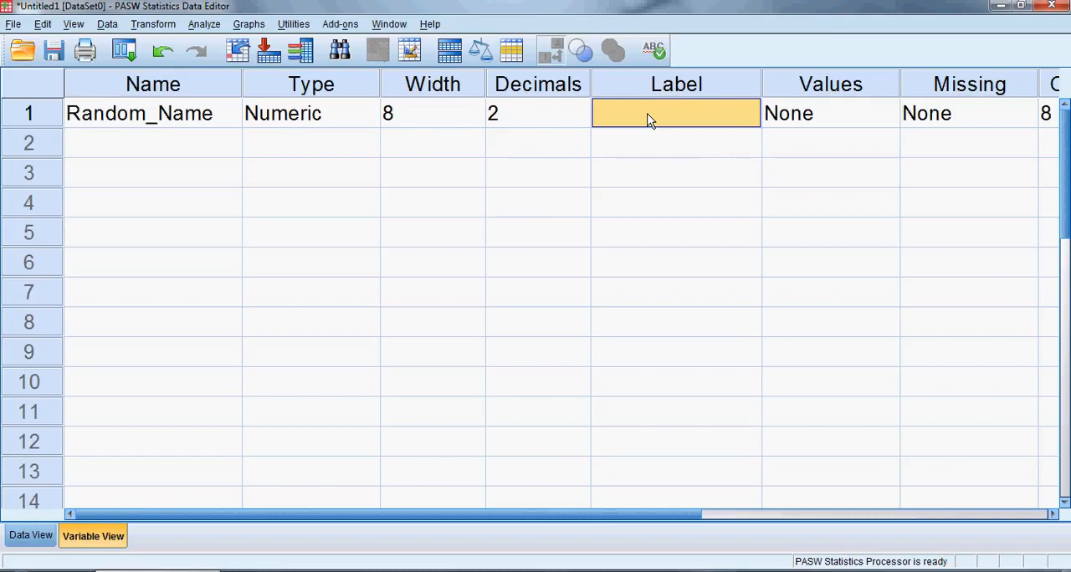
pyautogui.doubleClick(649, 120)
pyautogui.write('Anything ')
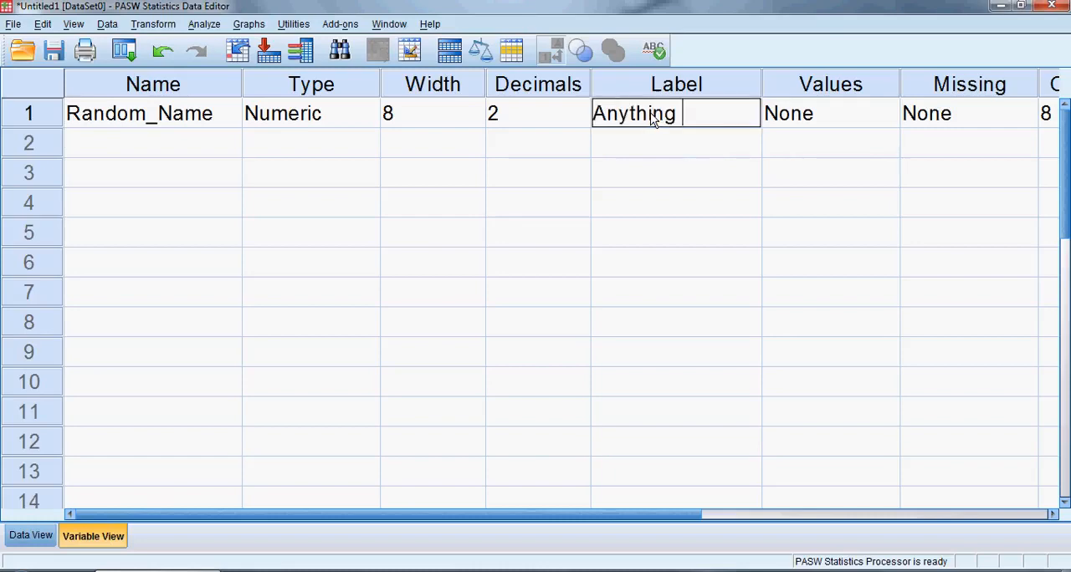
pyautogui.write('you want!')
pyautogui.press('Return')
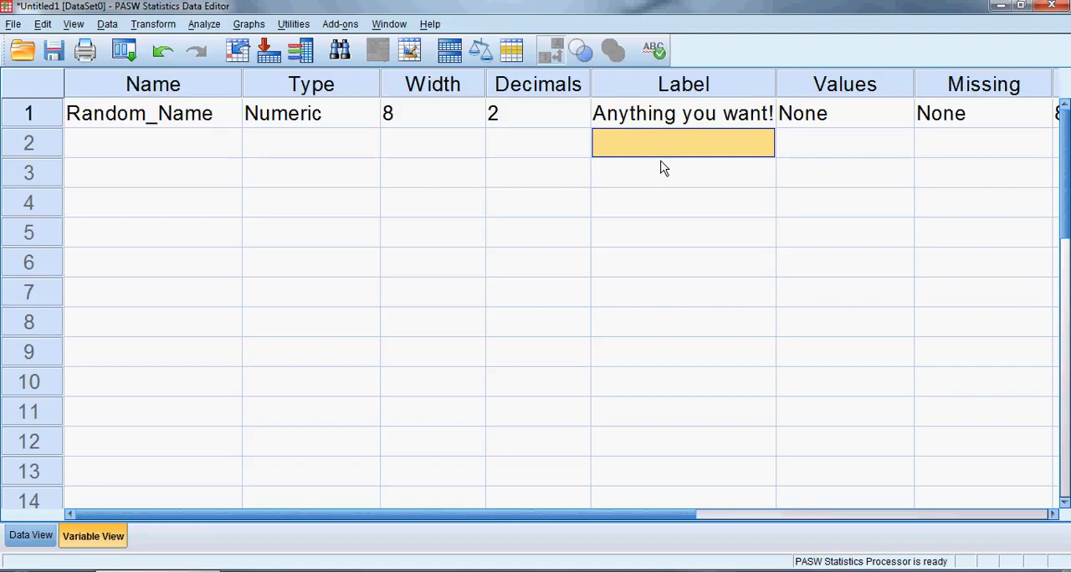
pyautogui.click(668, 115)
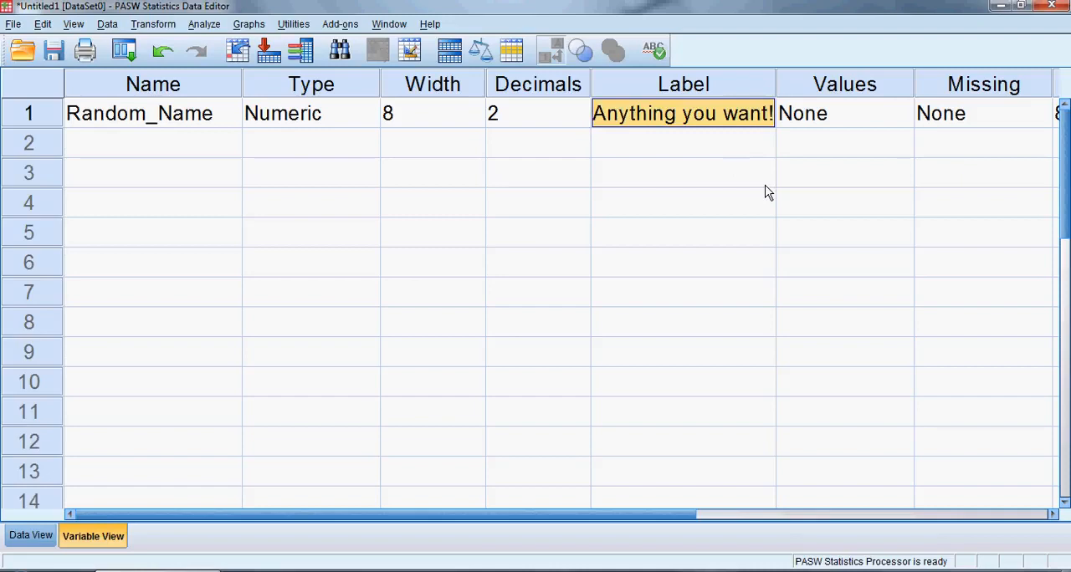
# Return to the data grid and widen the Random_Name column so its heading fits on one line
pyautogui.click(30, 538)
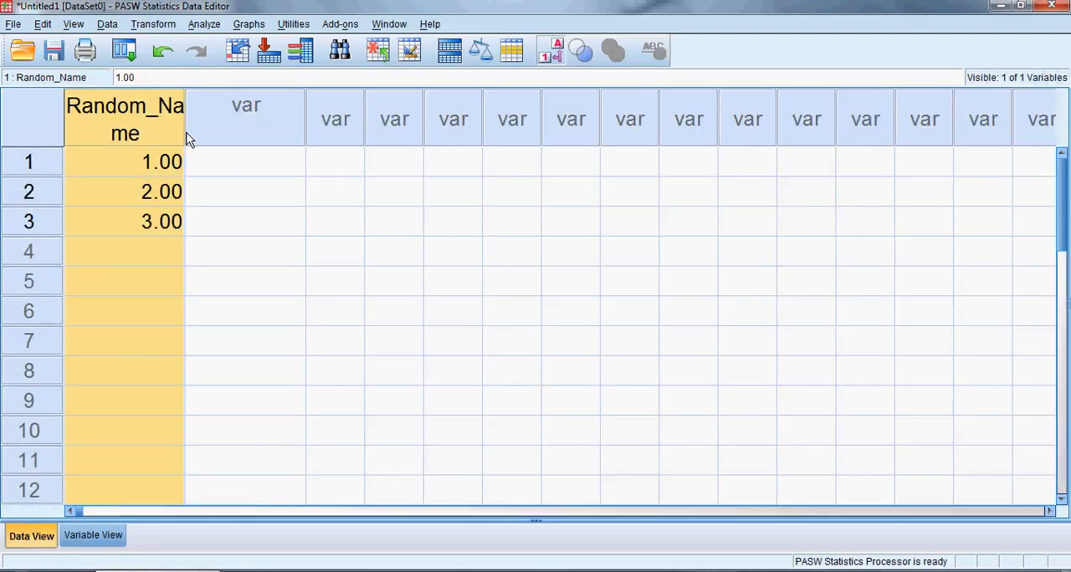
pyautogui.moveTo(185, 138); pyautogui.dragTo(228, 131)
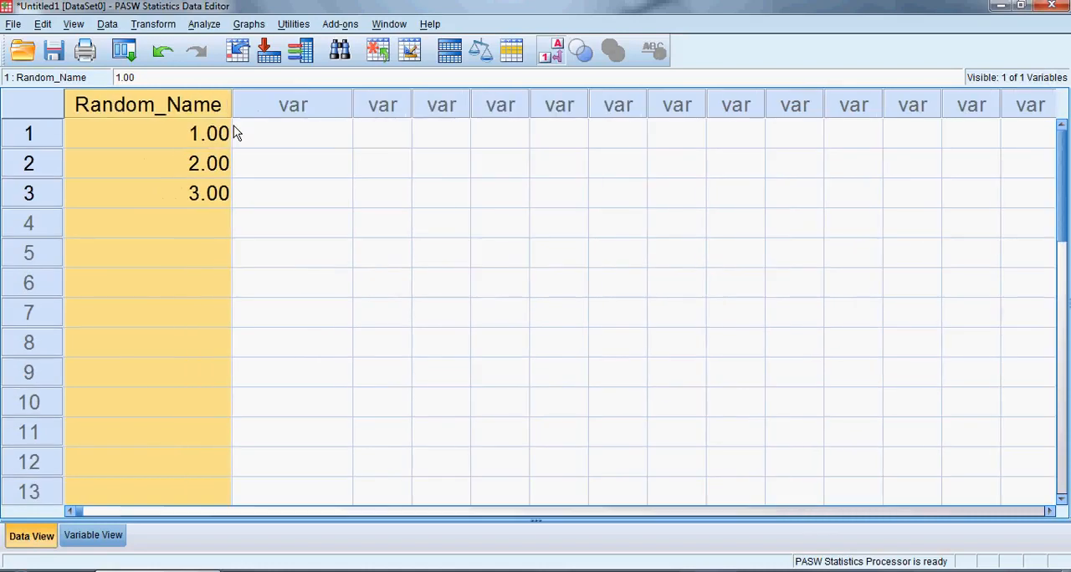
# Examine the Date, Dollar, String and Numeric options for Random_Name's variable type and cancel without applying a change
pyautogui.click(104, 534)
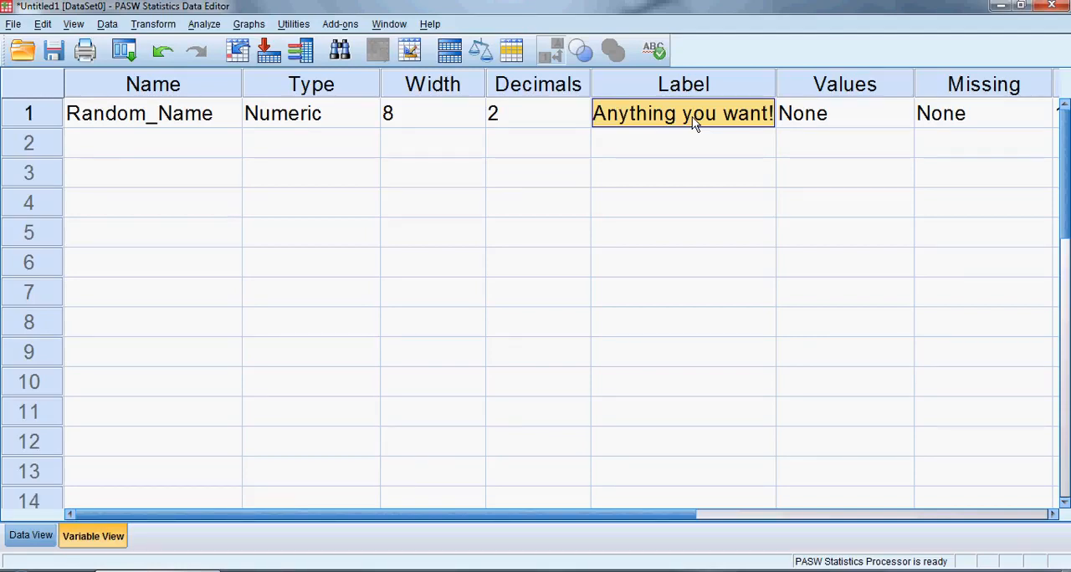
pyautogui.click(358, 84)
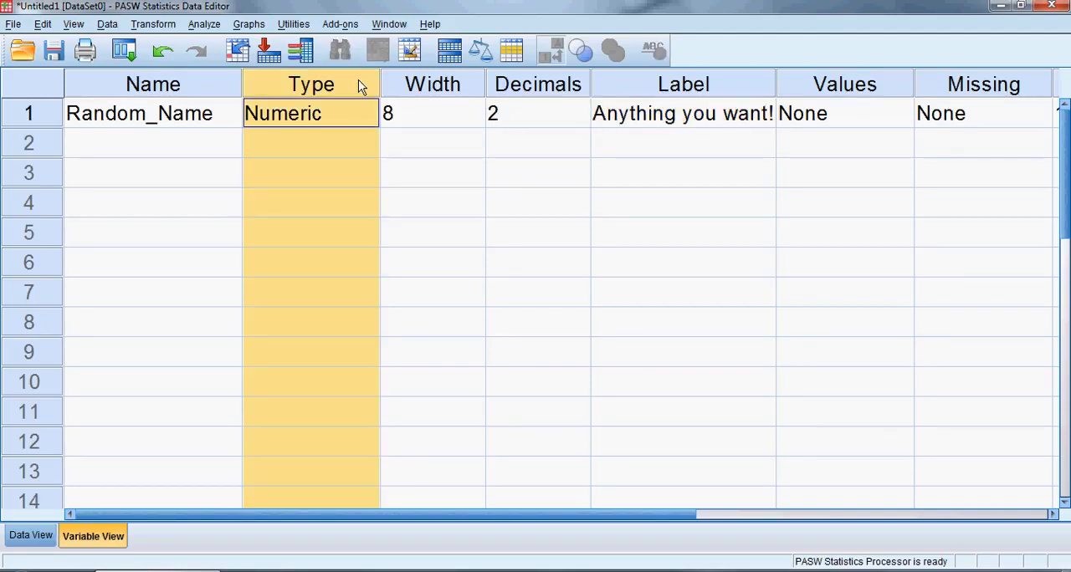
pyautogui.click(331, 116)
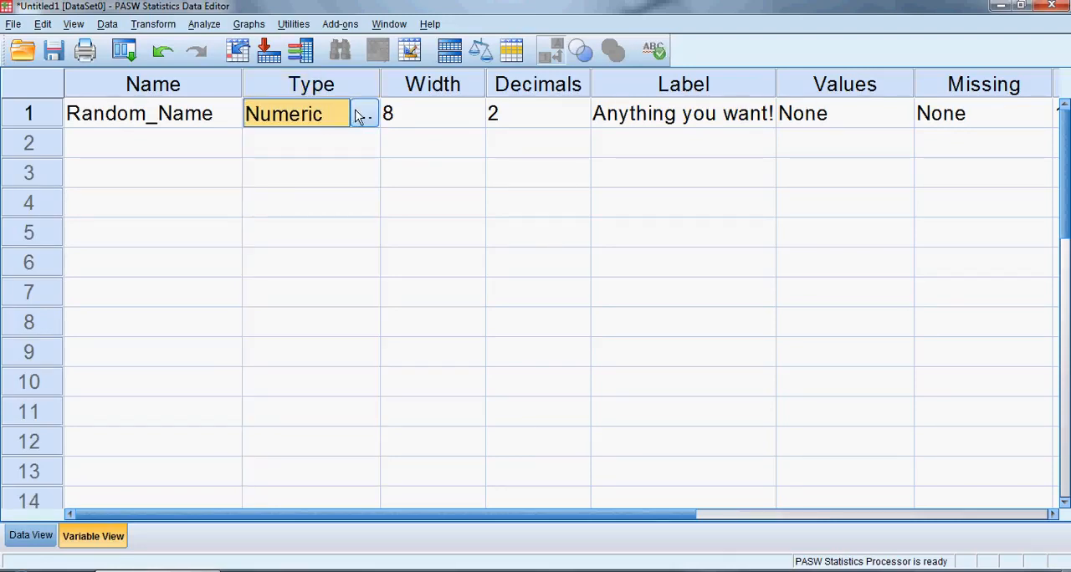
pyautogui.click(365, 115)
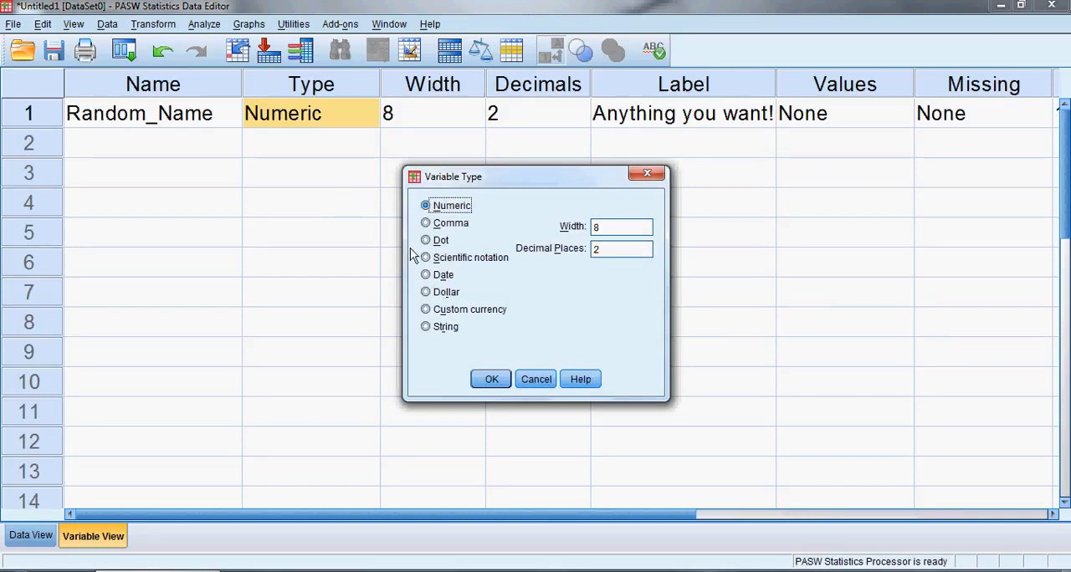
pyautogui.click(425, 276)
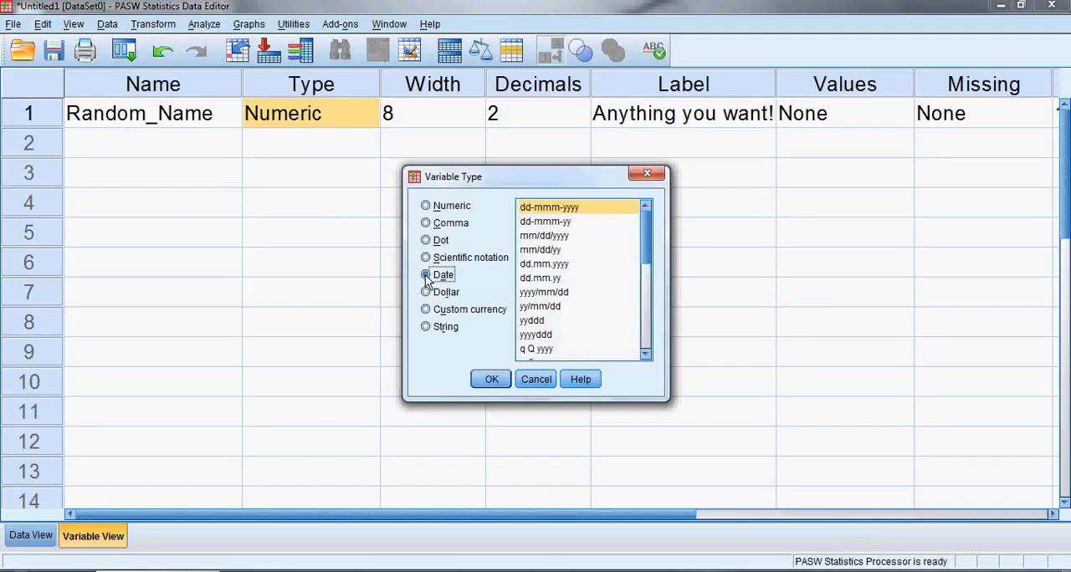
pyautogui.click(427, 293)
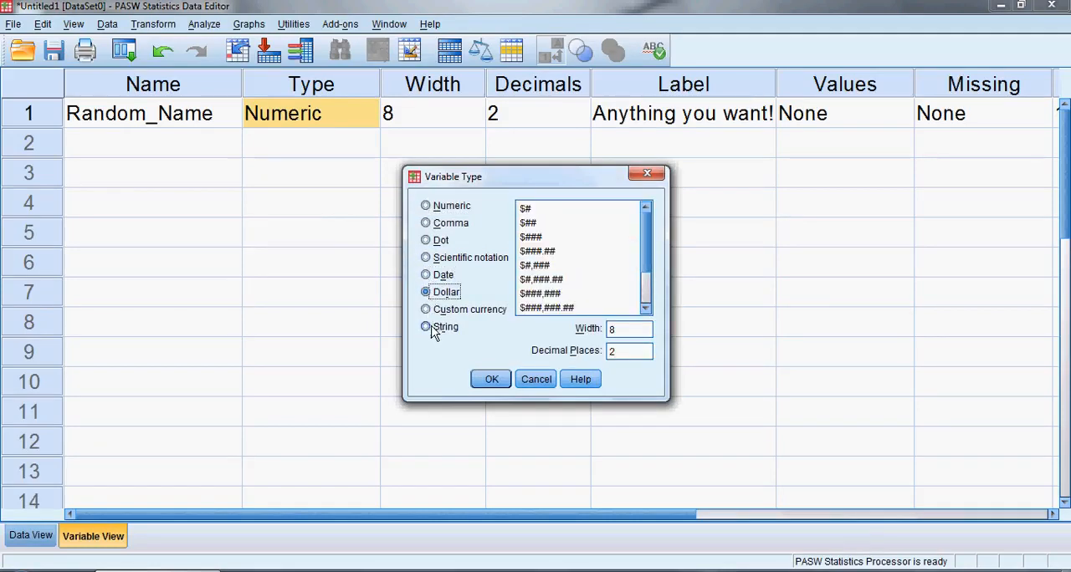
pyautogui.click(426, 327)
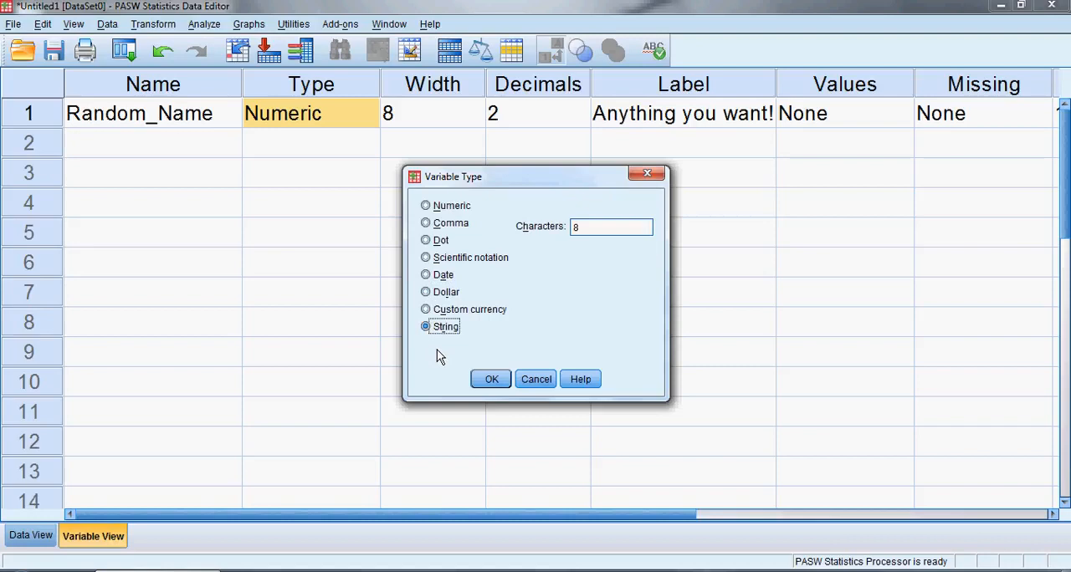
pyautogui.click(427, 207)
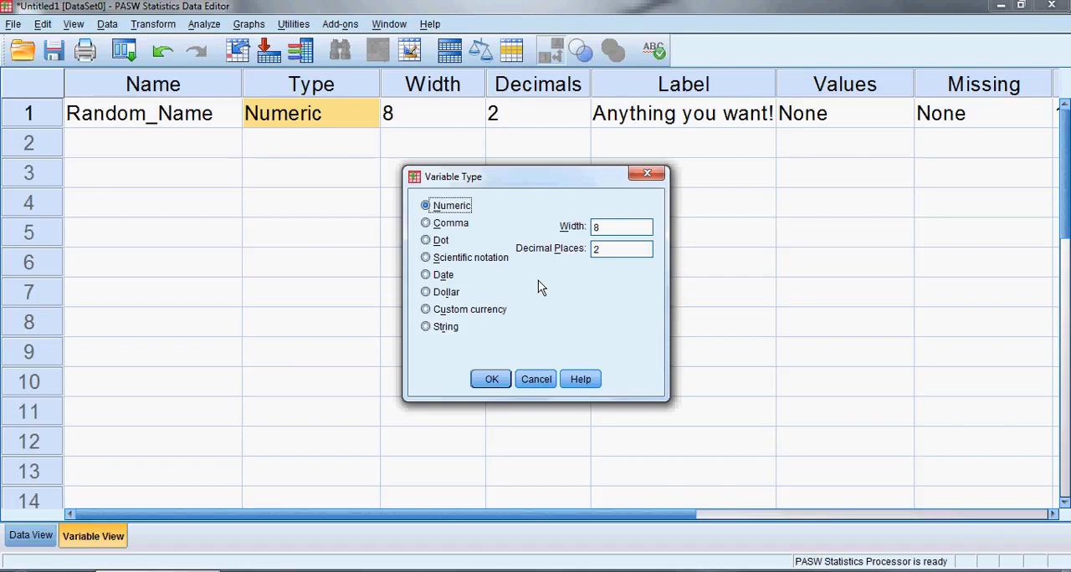
pyautogui.click(533, 380)
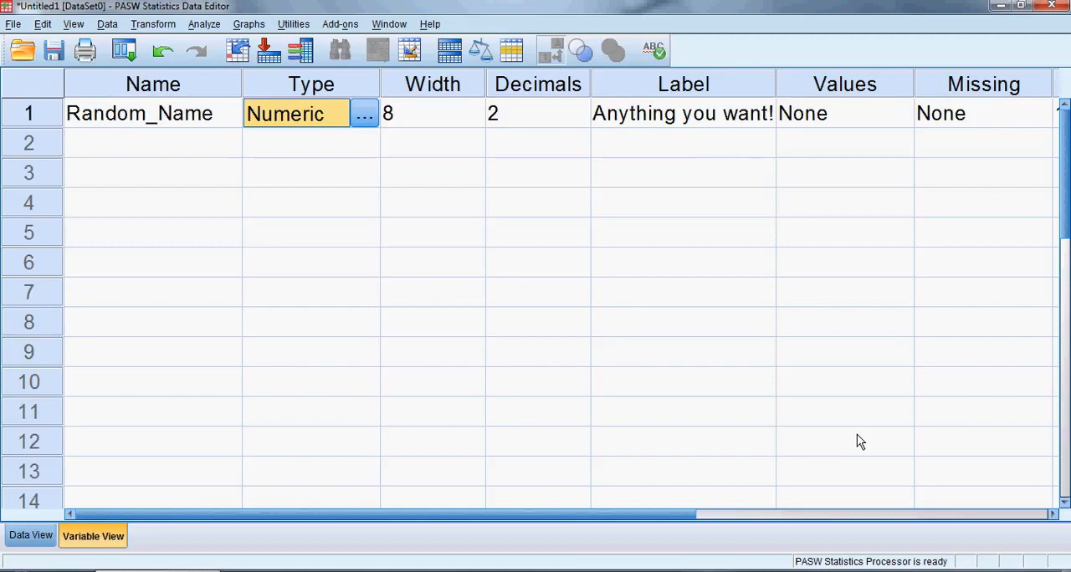
# Review the available measurement levels for Random_Name and choose Scale
pyautogui.moveTo(679, 515); pyautogui.dragTo(1021, 518)
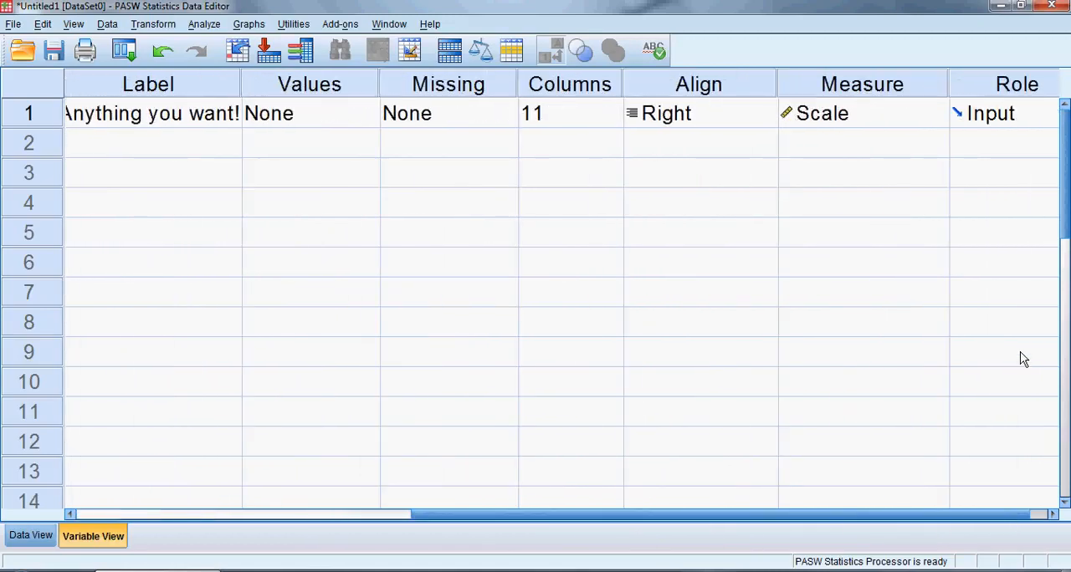
pyautogui.click(880, 119)
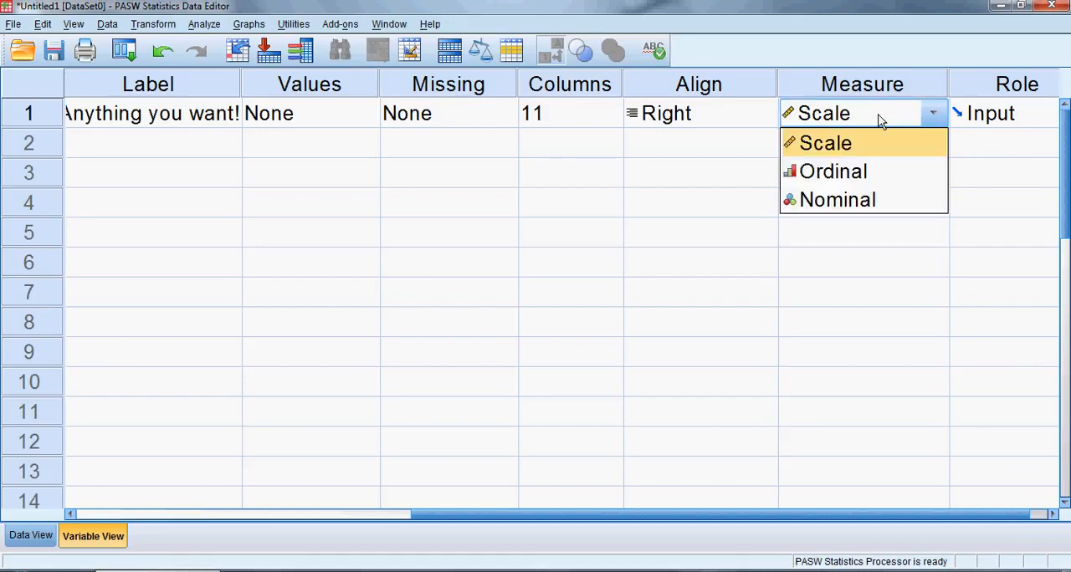
pyautogui.click(852, 156)
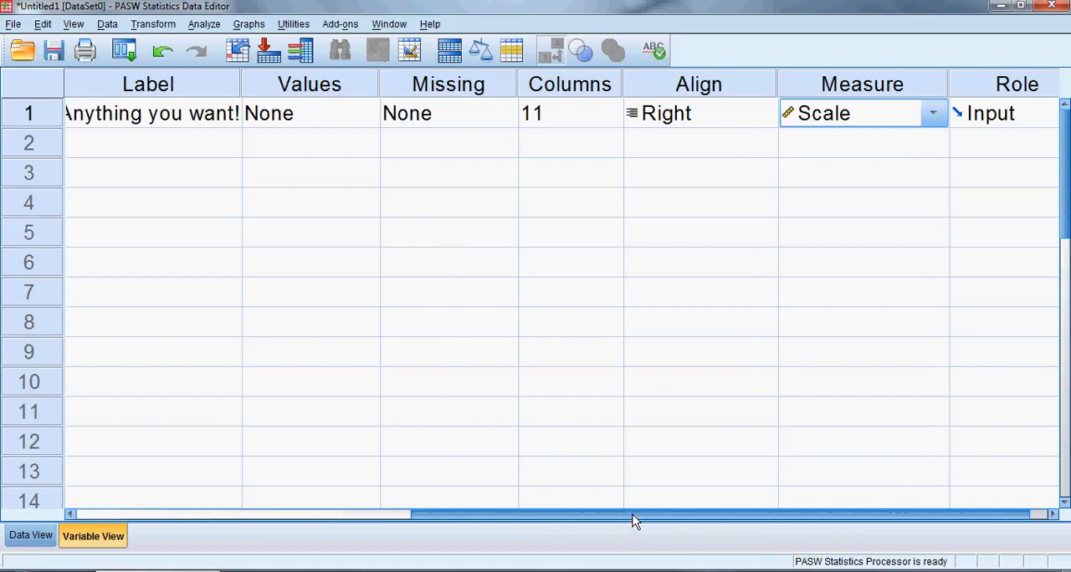
# Examine Random_Name's Width and Decimals attributes and the matching settings in its variable type options
pyautogui.moveTo(633, 516); pyautogui.dragTo(380, 487)
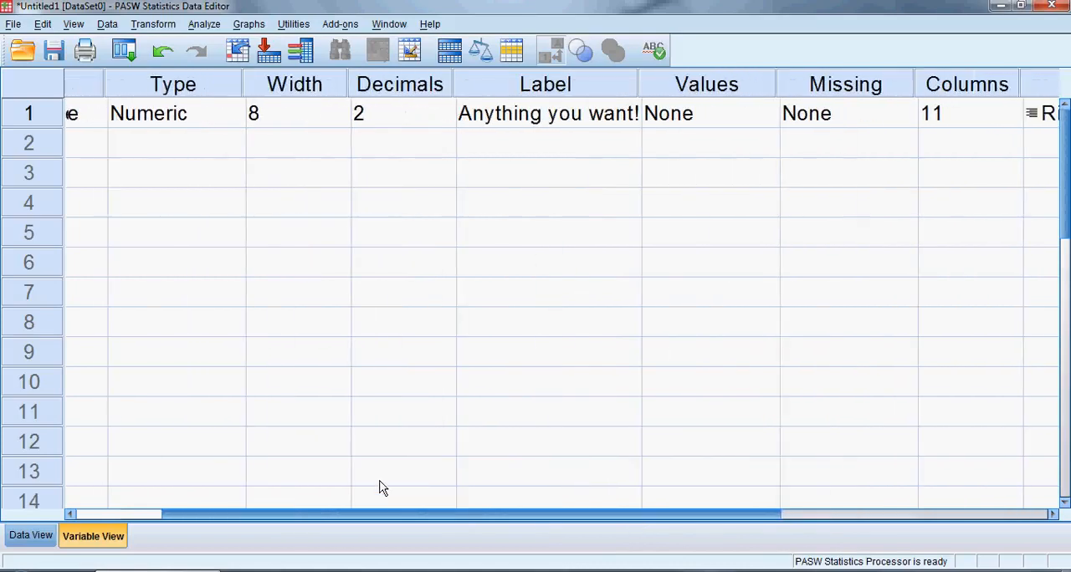
pyautogui.click(300, 86)
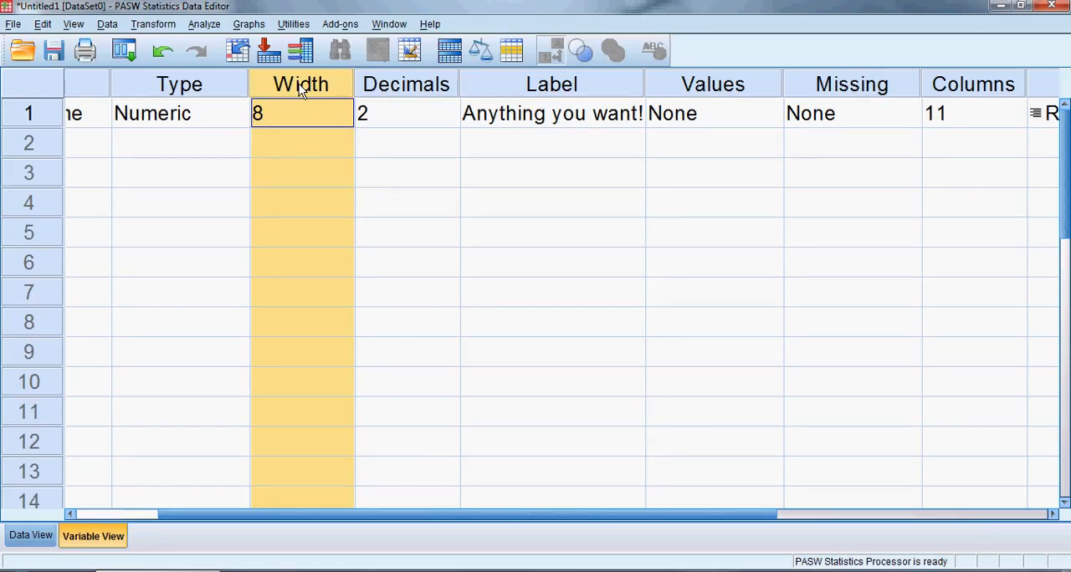
pyautogui.click(170, 117)
pyautogui.click(233, 117)
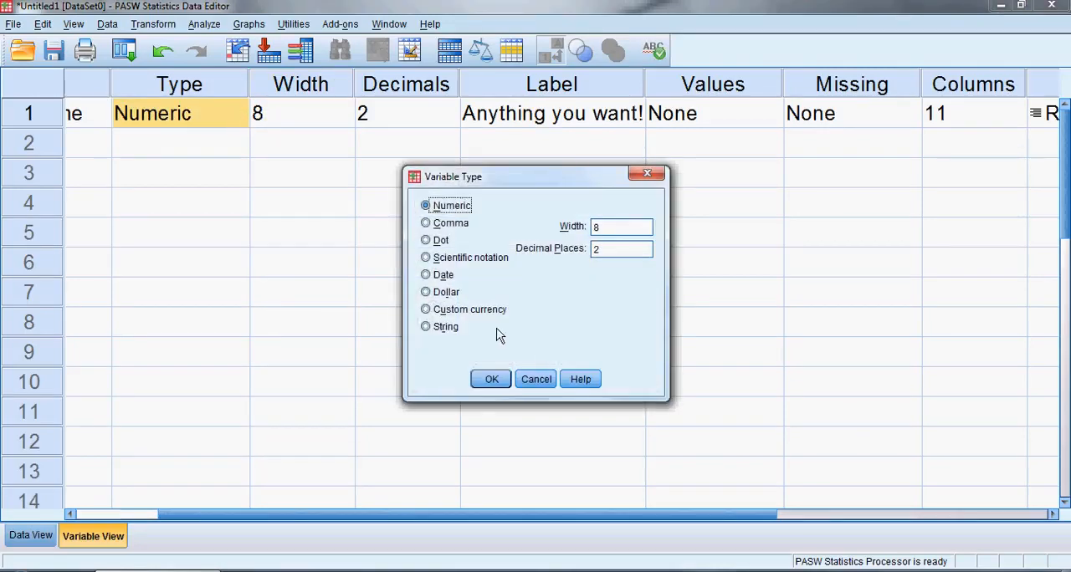
pyautogui.click(552, 380)
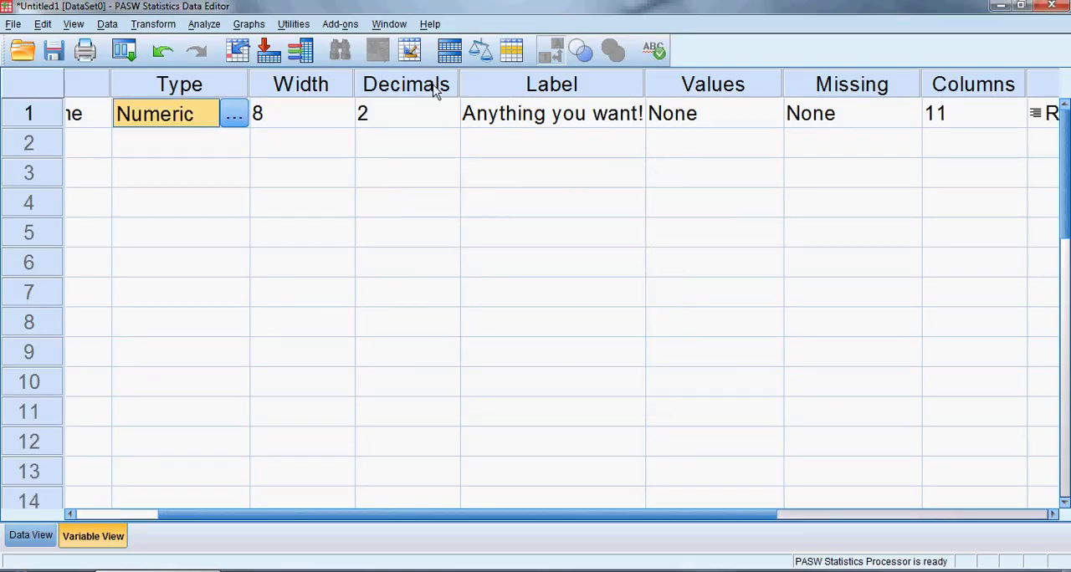
pyautogui.click(416, 114)
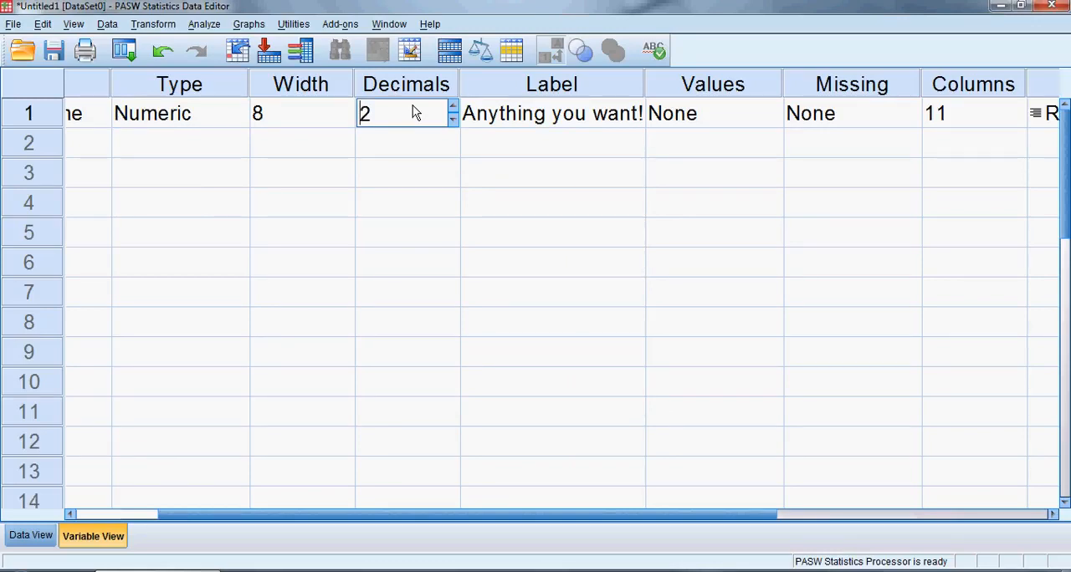
# Widen the Random_Name column in the data grid to a Columns value of 13 and return to the variable definitions
pyautogui.click(966, 86)
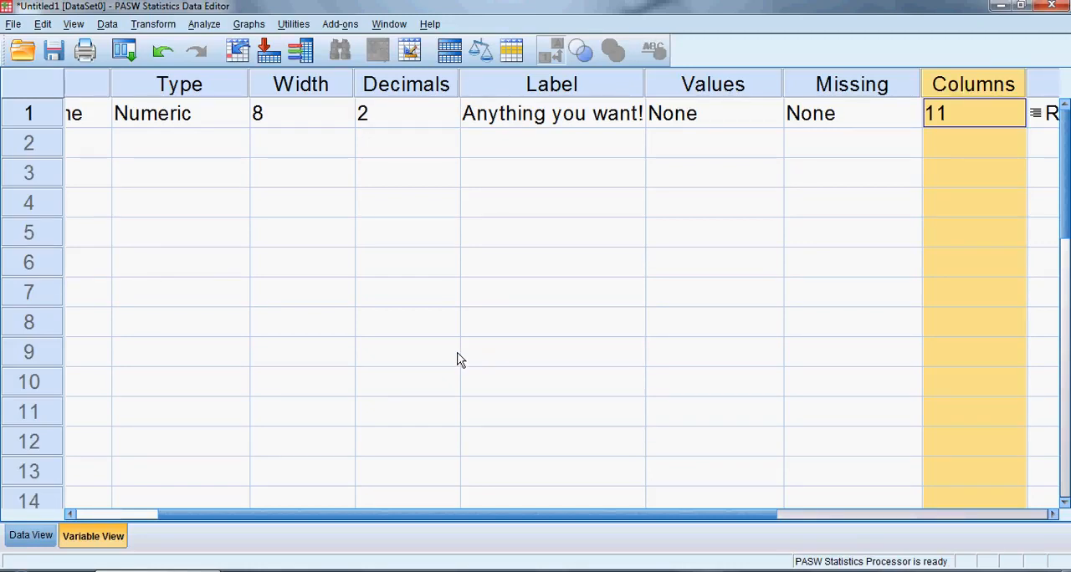
pyautogui.click(23, 535)
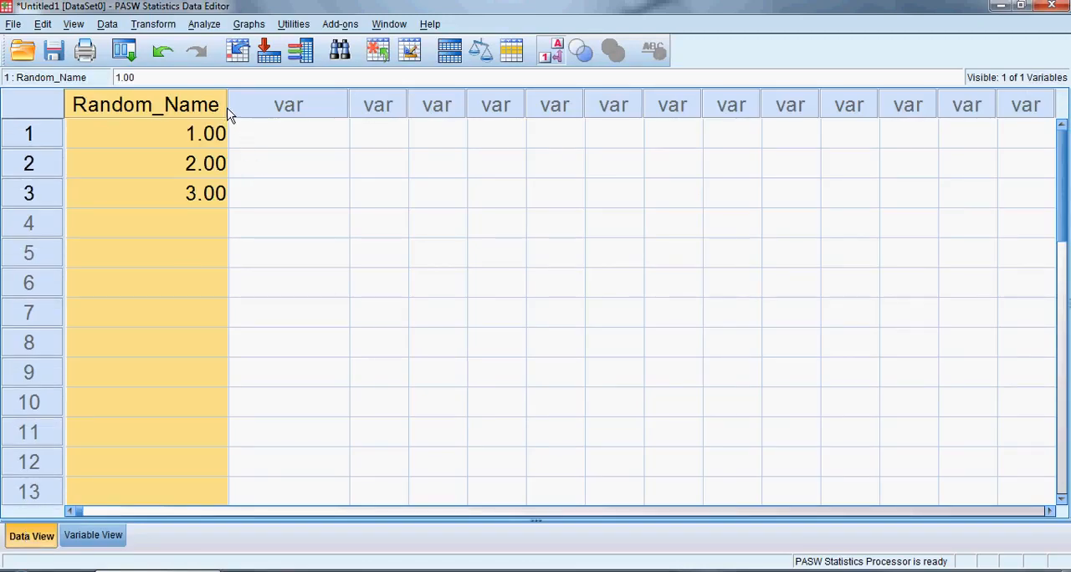
pyautogui.moveTo(227, 115); pyautogui.dragTo(256, 121)
pyautogui.click(90, 535)
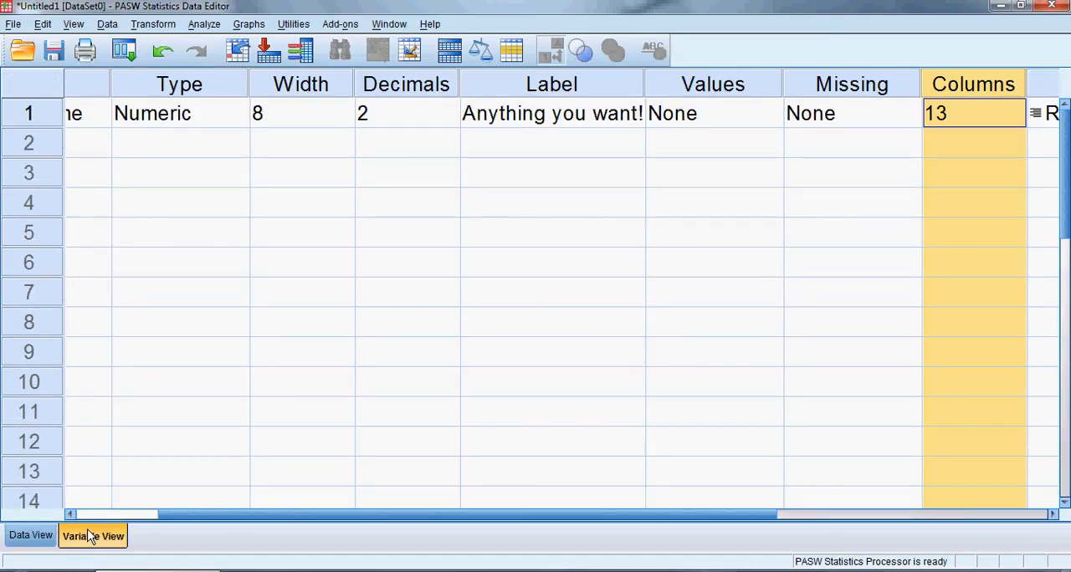
# Examine Random_Name's alignment choices and its Values, Missing and Role attributes
pyautogui.moveTo(448, 516); pyautogui.dragTo(590, 525)
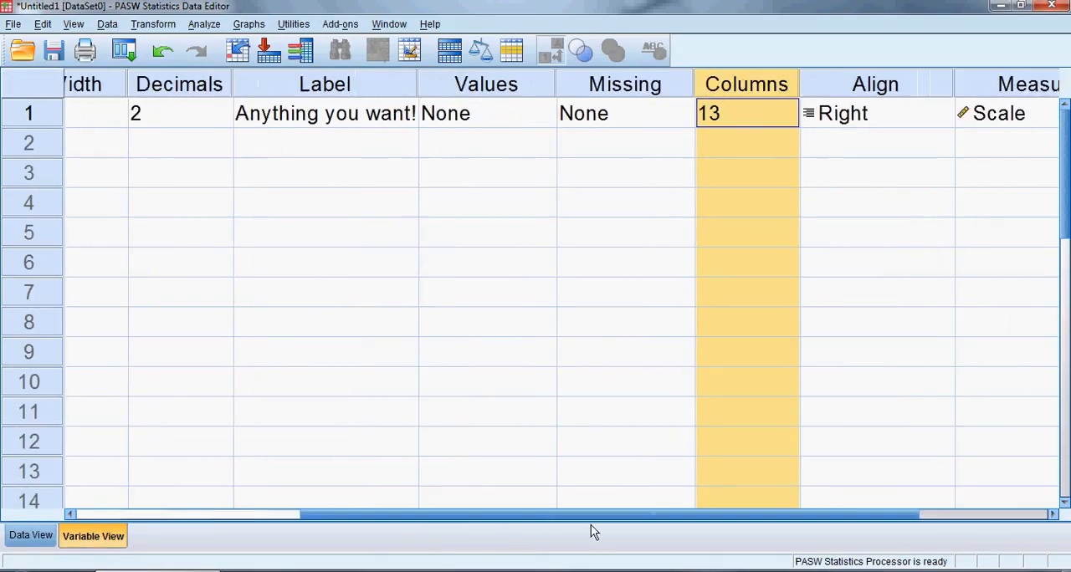
pyautogui.click(872, 90)
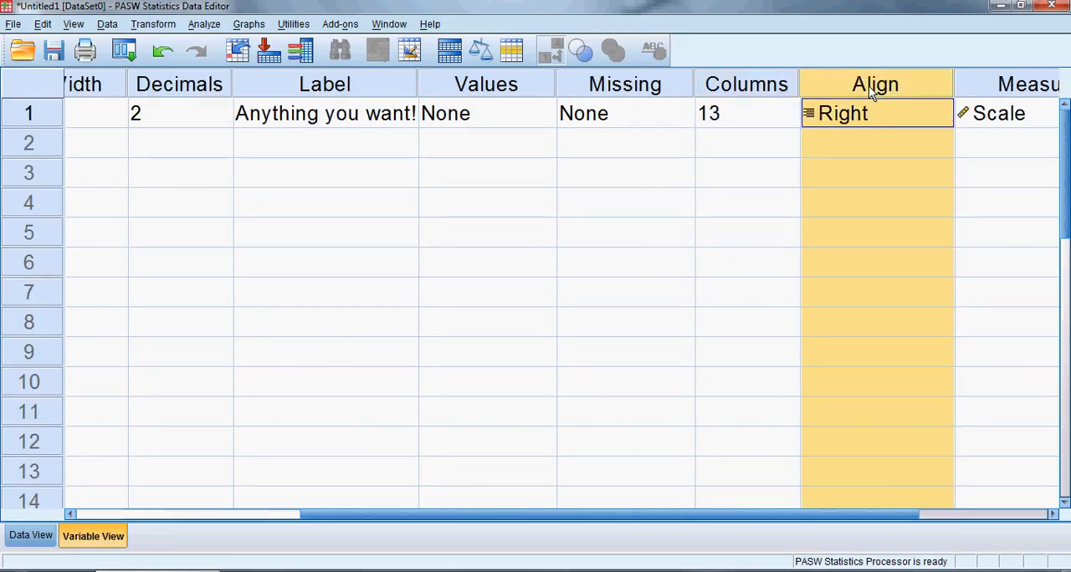
pyautogui.click(889, 122)
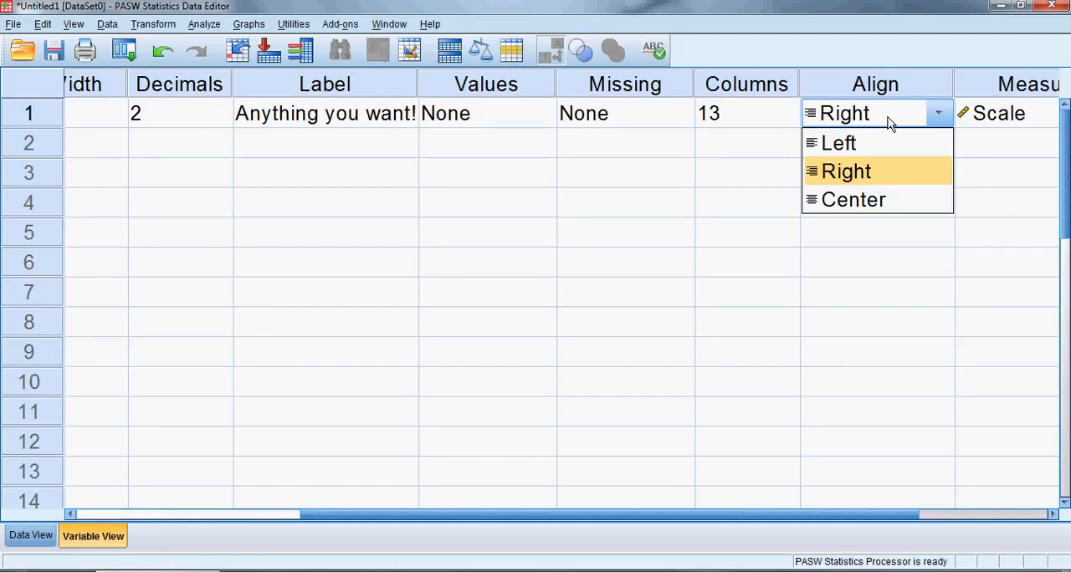
pyautogui.click(517, 86)
pyautogui.click(591, 85)
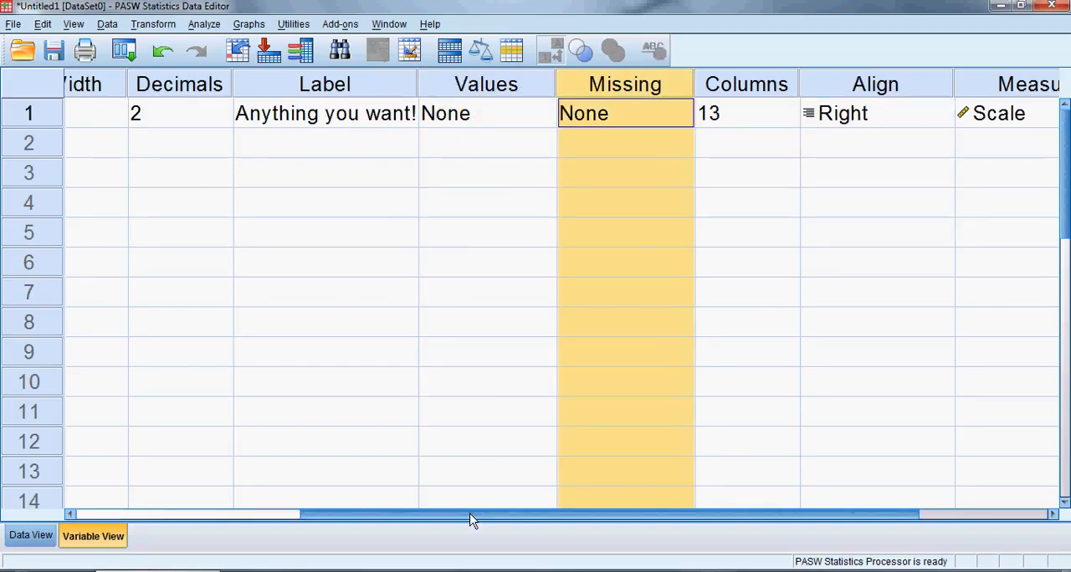
pyautogui.moveTo(471, 520); pyautogui.dragTo(782, 489)
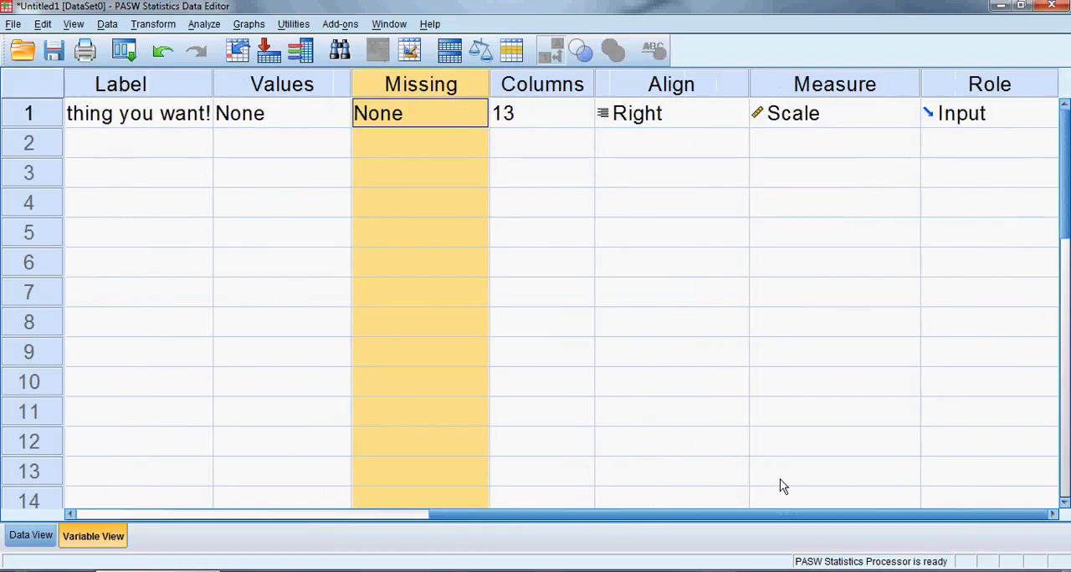
pyautogui.click(976, 87)
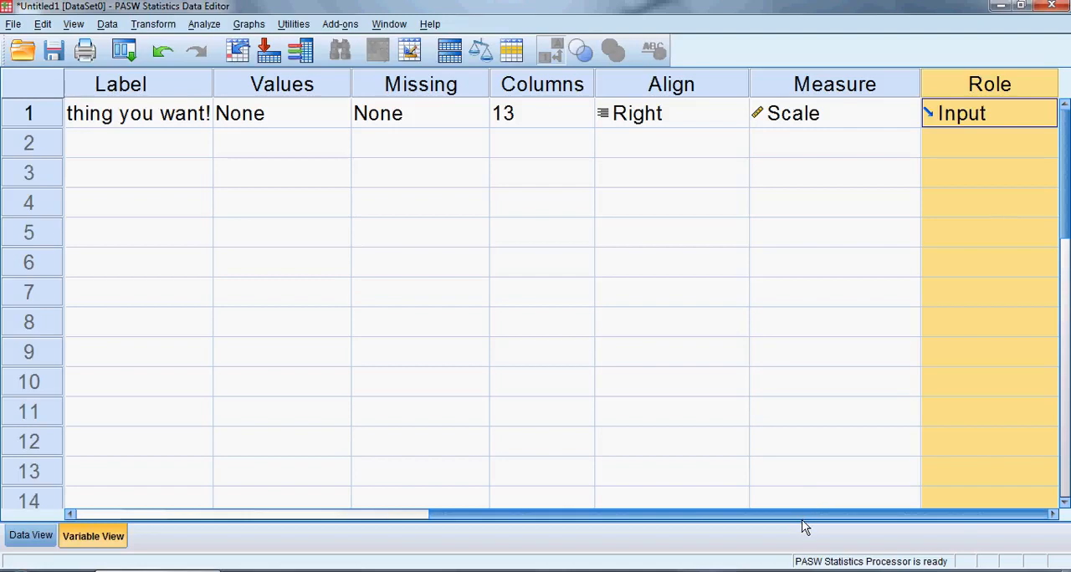
# Go to the data grid, jump from the Random_Name column to its variable definition, and jump back to its data
pyautogui.moveTo(802, 518); pyautogui.dragTo(668, 484)
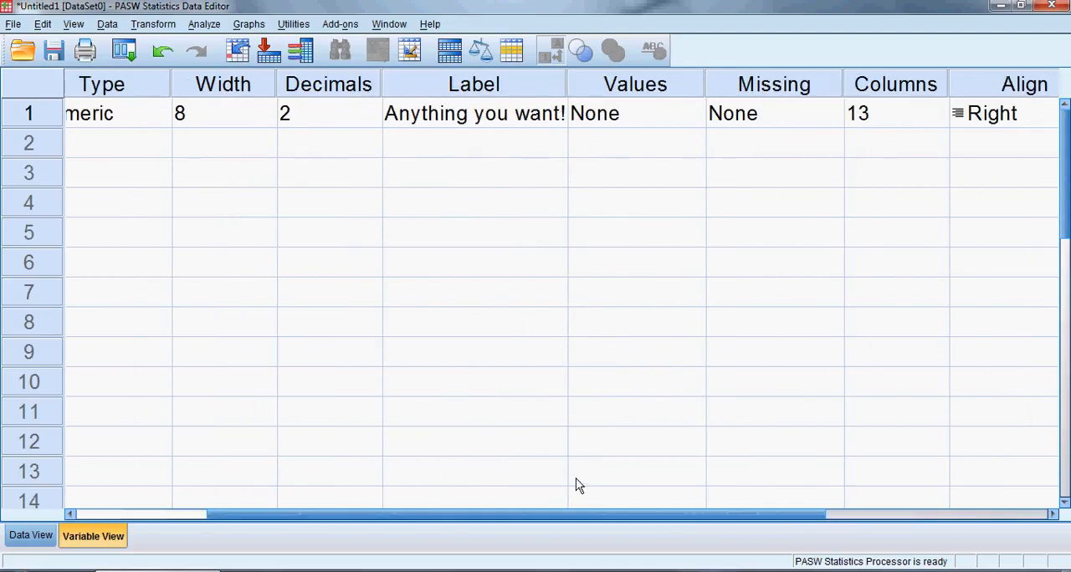
pyautogui.moveTo(564, 516); pyautogui.dragTo(50, 545)
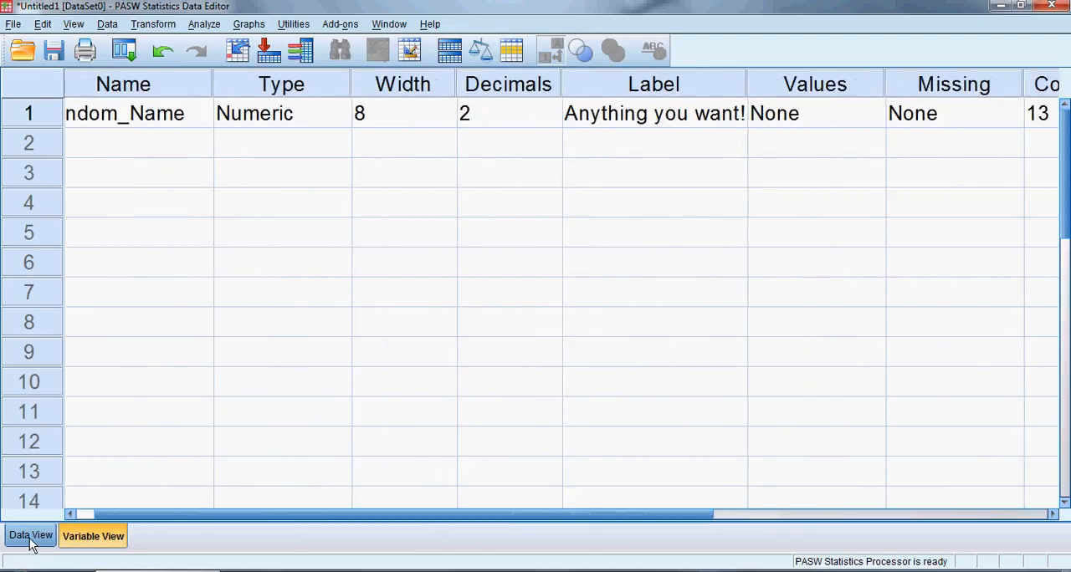
pyautogui.click(32, 540)
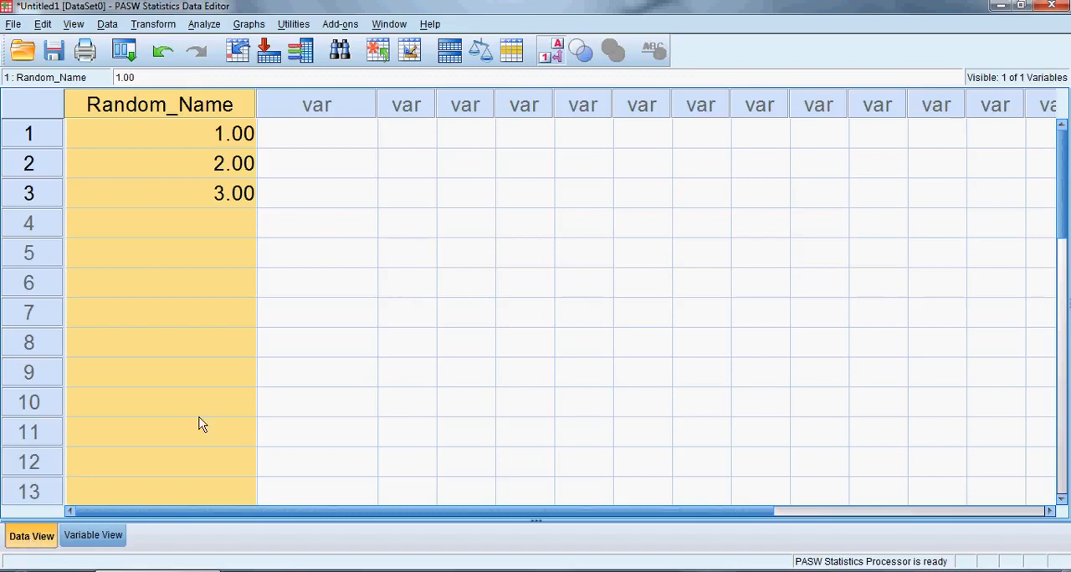
pyautogui.click(165, 114)
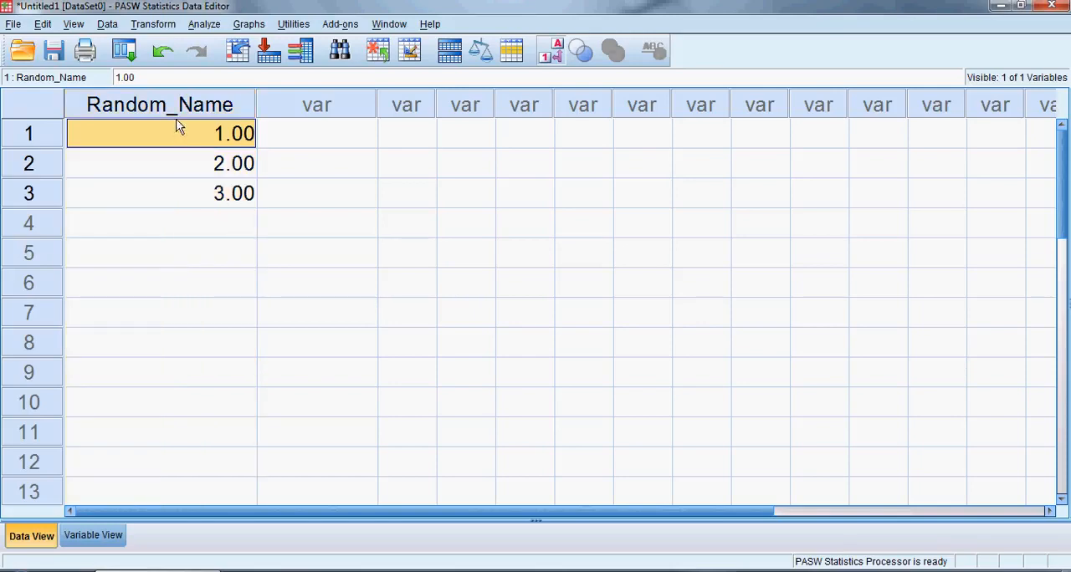
pyautogui.doubleClick(176, 108)
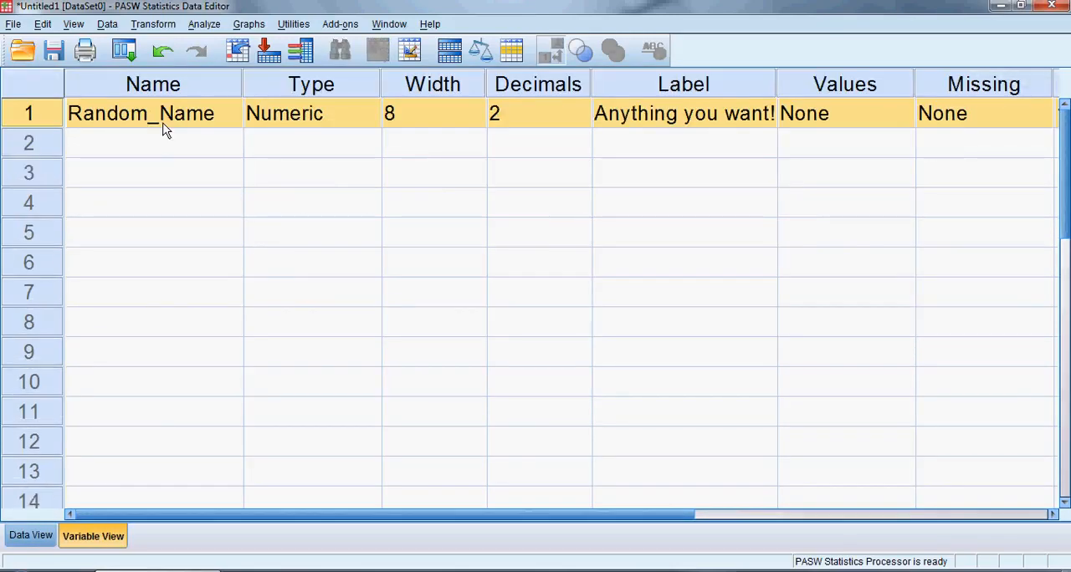
pyautogui.doubleClick(32, 117)
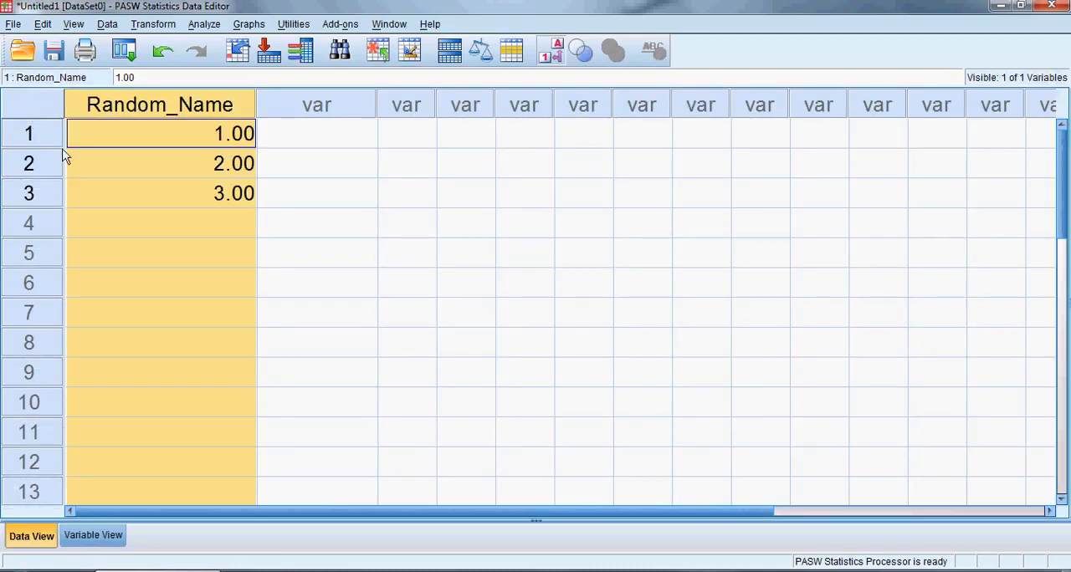